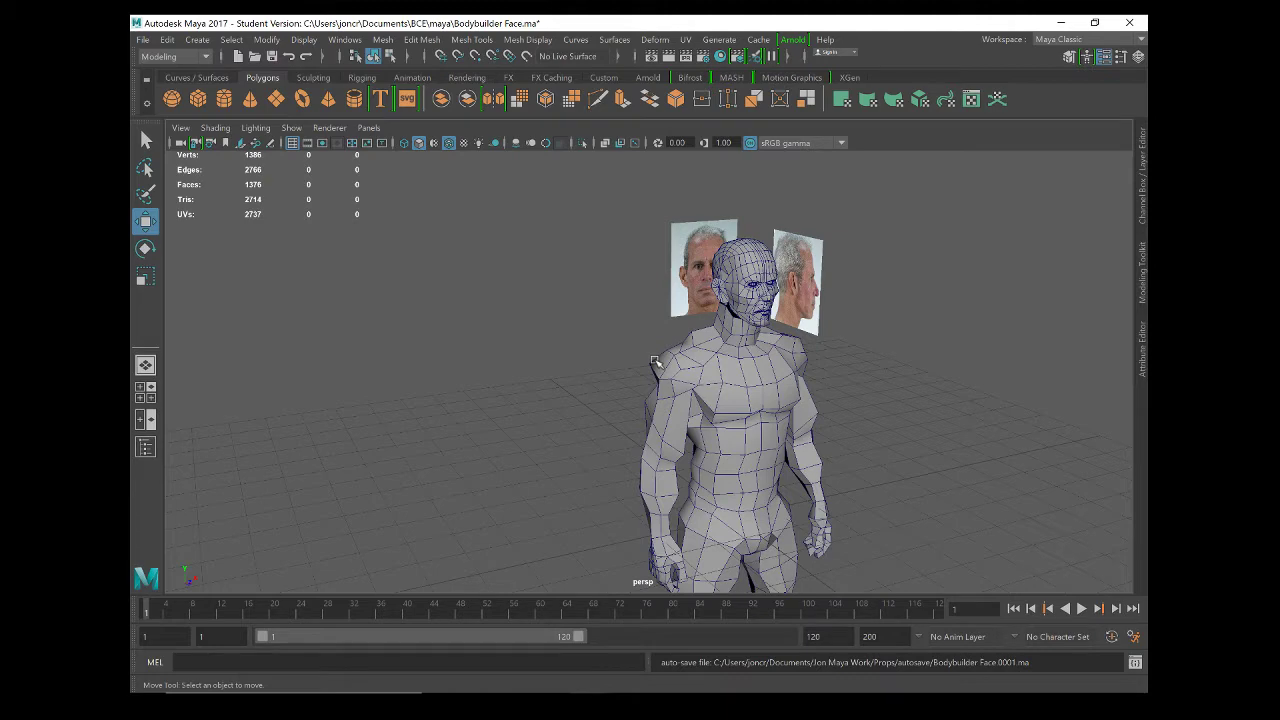
Select the bodybuilder mesh and compare its unsmoothed polygon display with the smooth mesh preview
{"action": "left_click_drag", "start_coordinate": [714, 384], "coordinate": [663, 422], "text": "alt"}
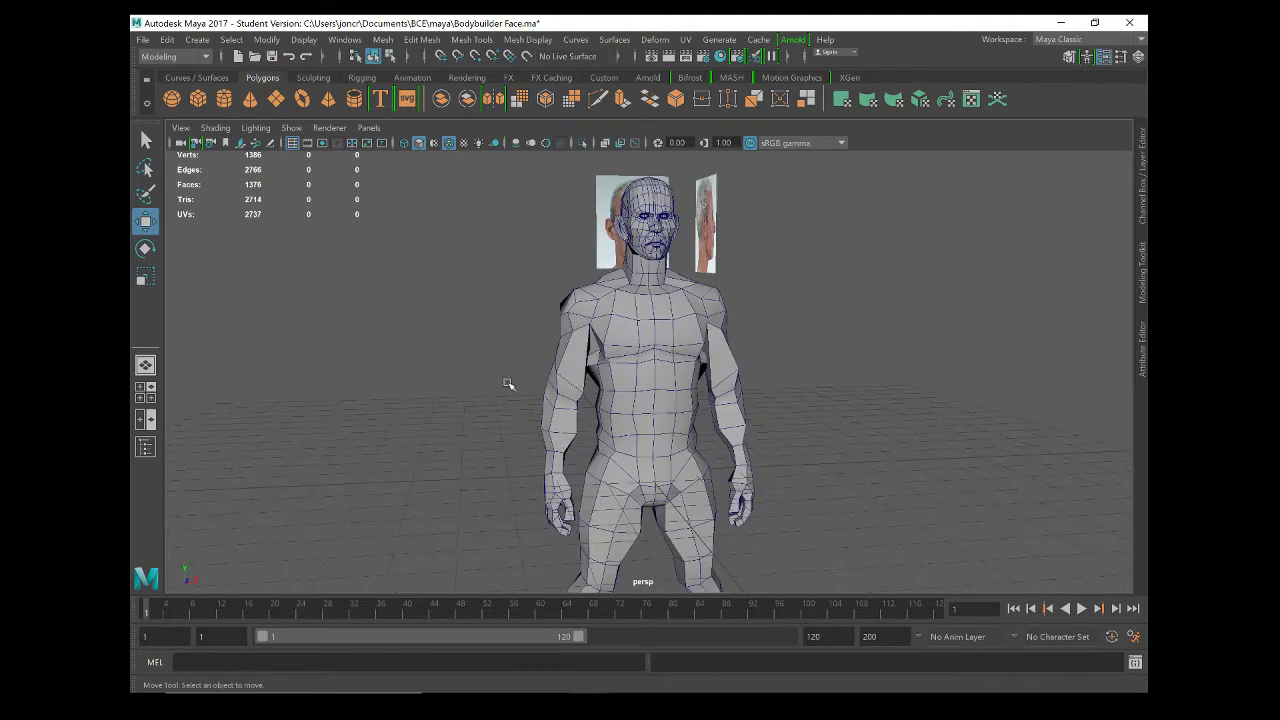
{"action": "left_click_drag", "start_coordinate": [508, 384], "coordinate": [529, 380], "text": "alt"}
{"action": "left_click", "coordinate": [670, 426]}
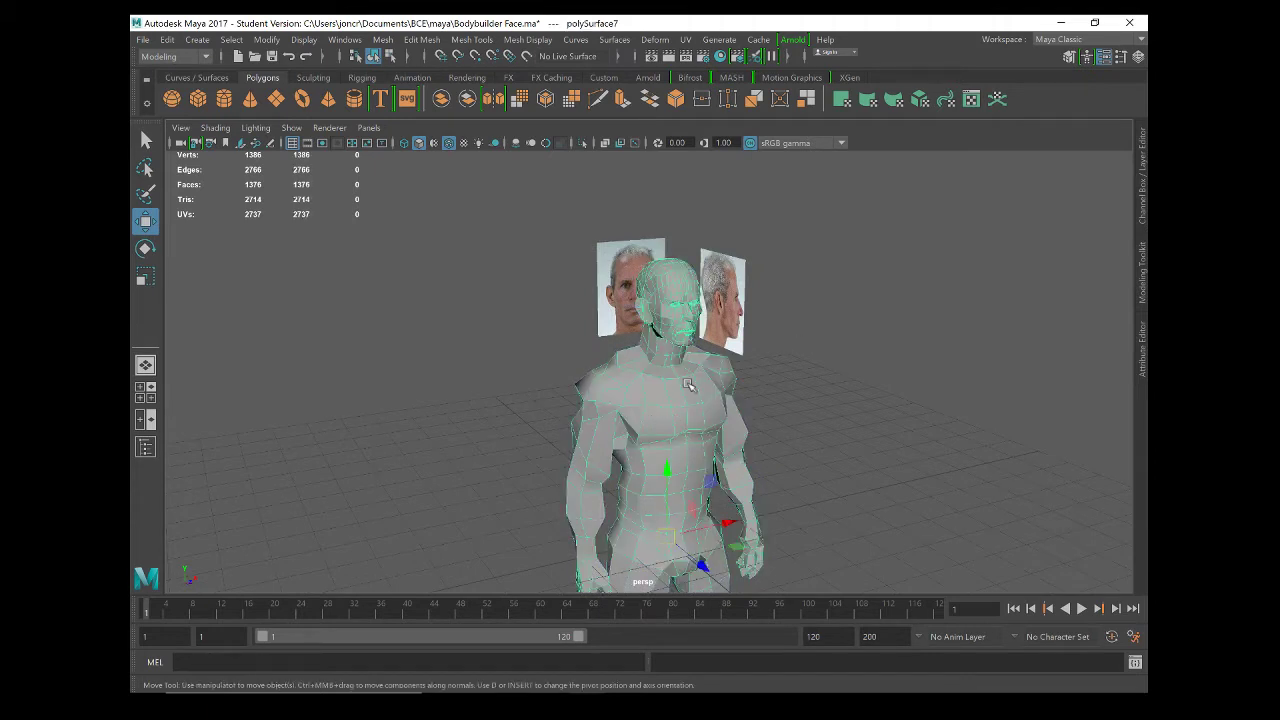
{"action": "key", "text": "1"}
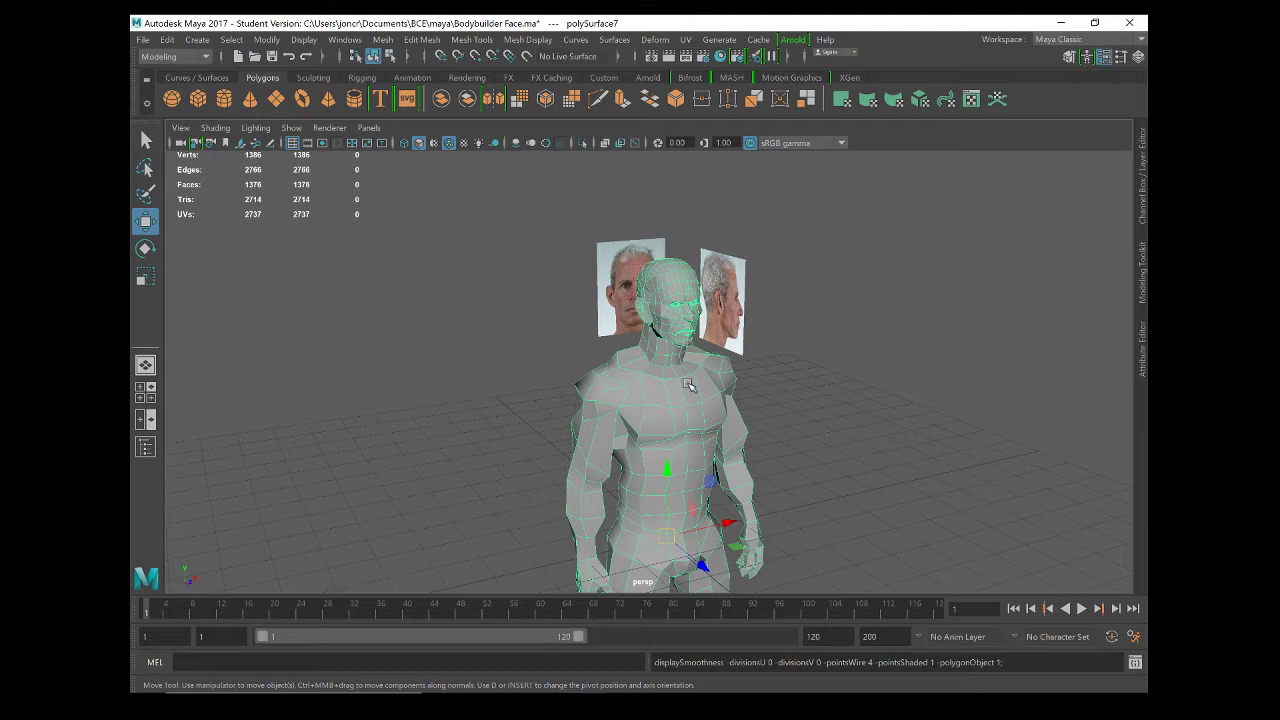
{"action": "key", "text": "3"}
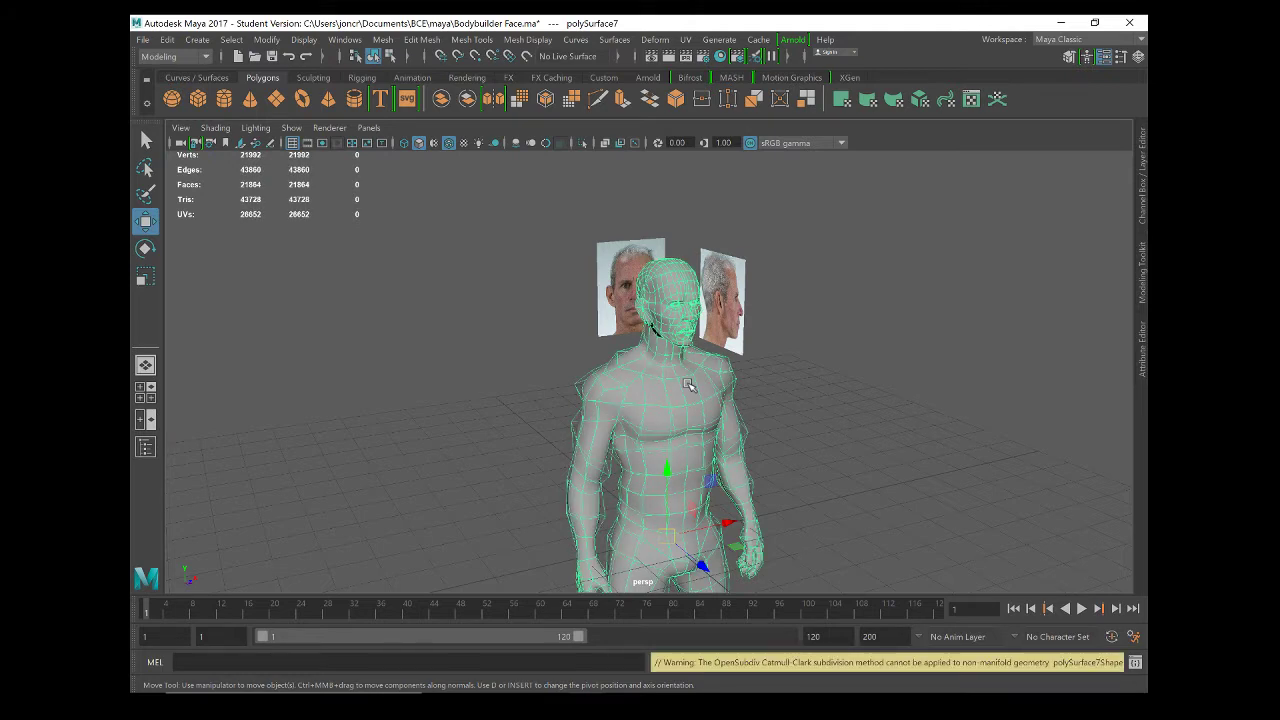
{"action": "scroll", "coordinate": [510, 432], "scroll_direction": "up", "scroll_amount": 2}
{"action": "scroll", "coordinate": [560, 424], "scroll_direction": "up", "scroll_amount": 2}
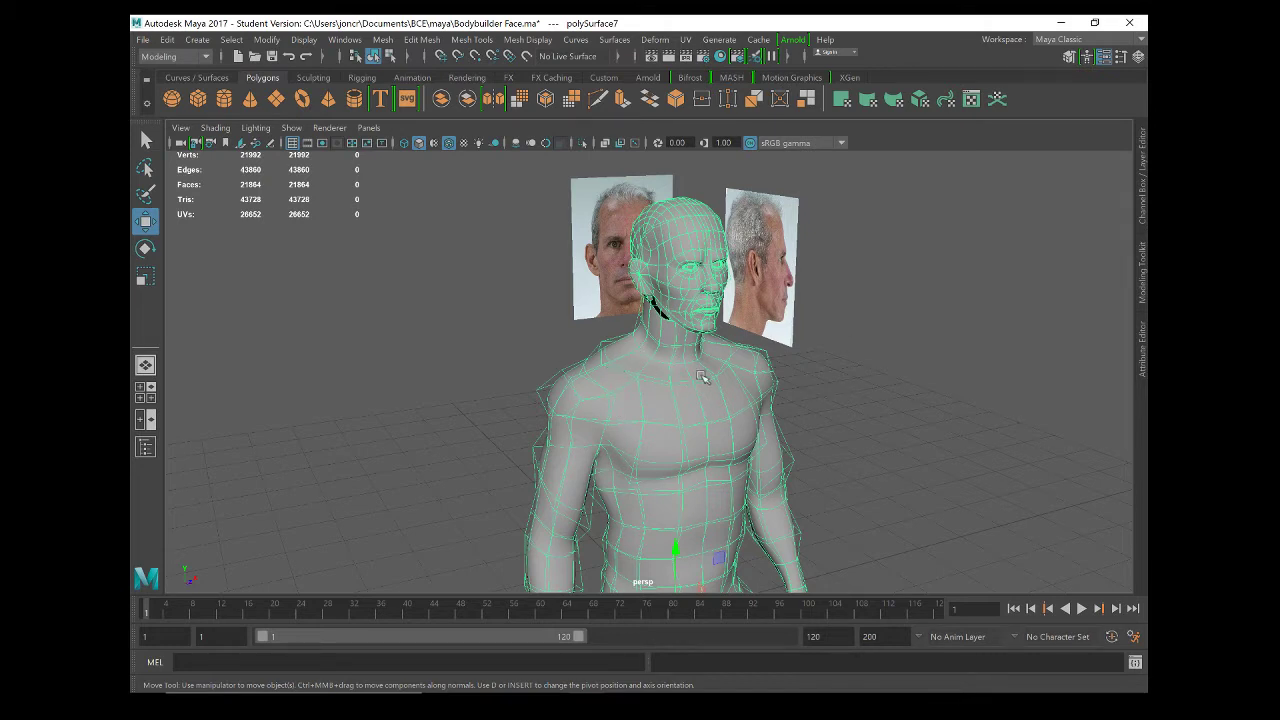
{"action": "left_click_drag", "start_coordinate": [729, 468], "coordinate": [745, 390], "text": "alt"}
{"action": "left_click", "coordinate": [745, 390]}
{"action": "left_click_drag", "start_coordinate": [548, 512], "coordinate": [612, 430], "text": "alt"}
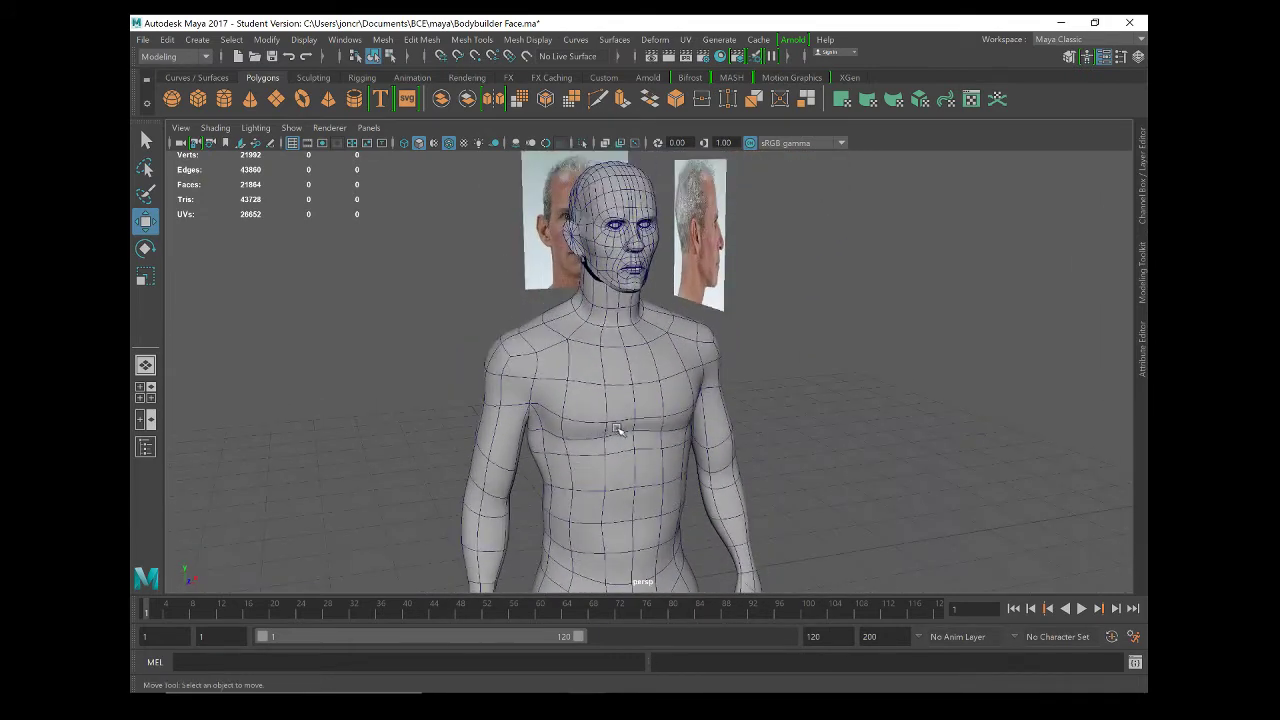
Toggle the body between low-poly and smoothed display and inspect the torso and arms from several angles
{"action": "left_click", "coordinate": [641, 392]}
{"action": "key", "text": "1"}
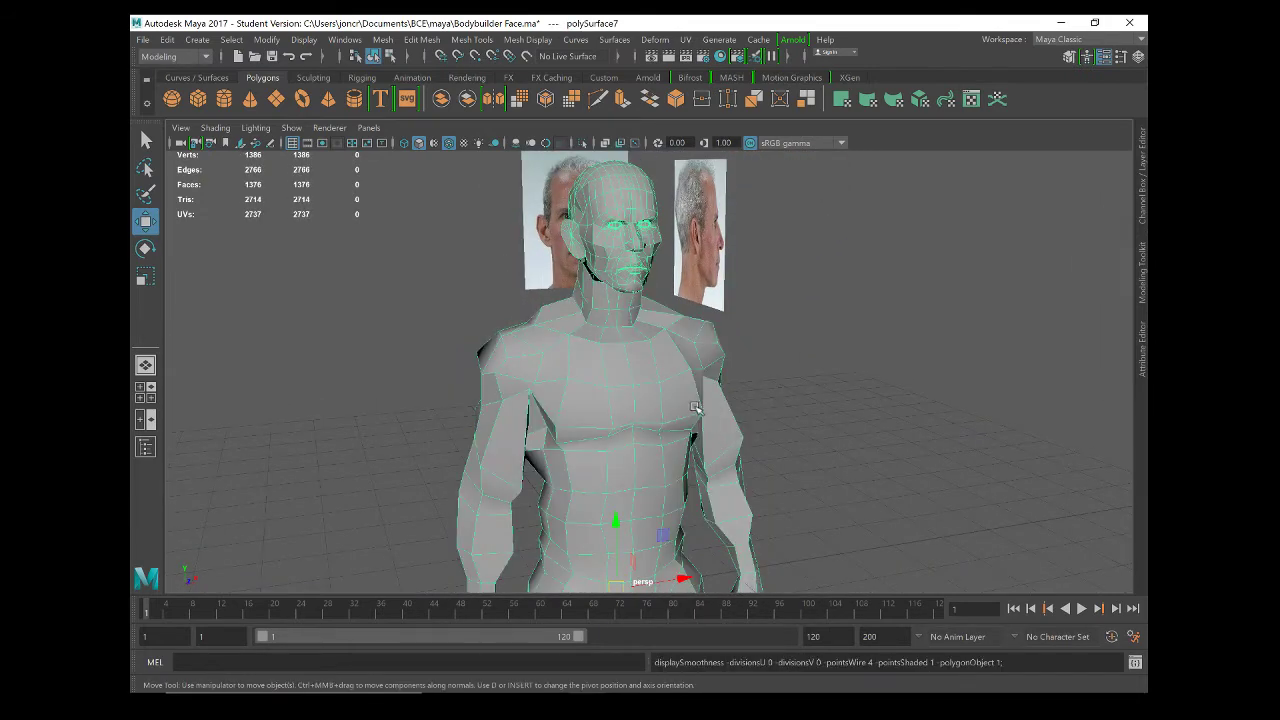
{"action": "key", "text": "3"}
{"action": "left_click", "coordinate": [834, 391]}
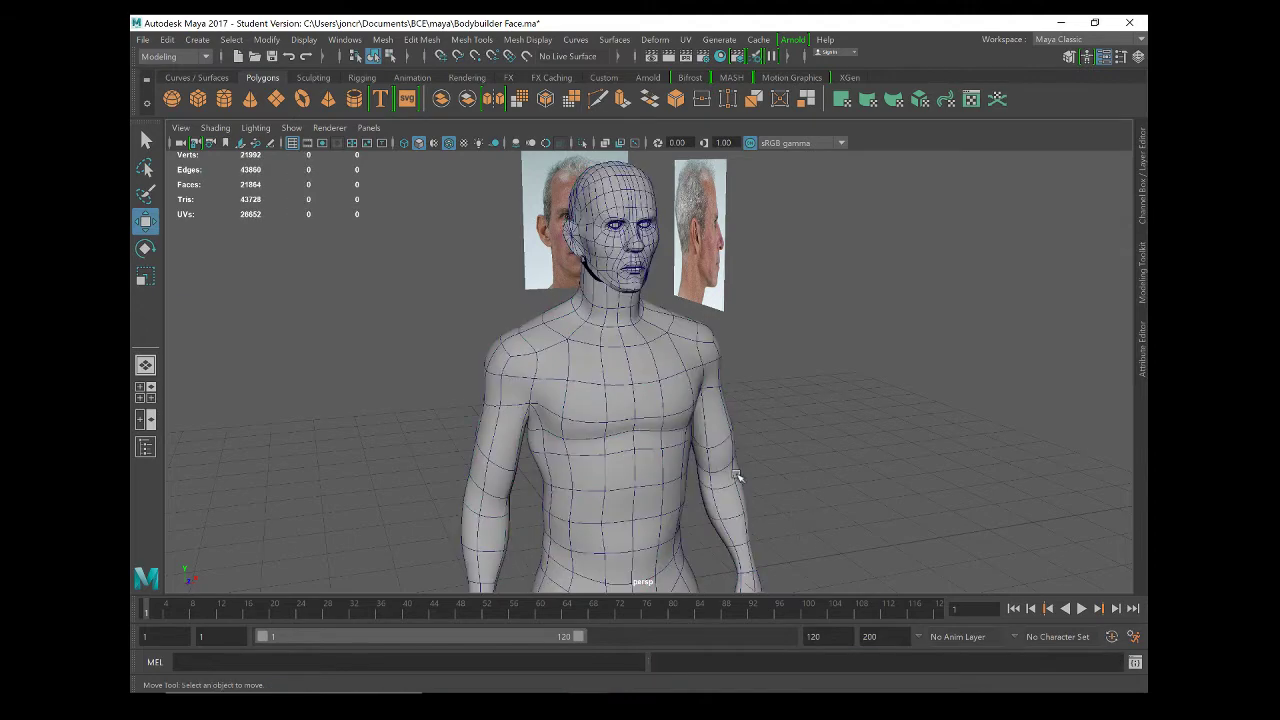
{"action": "left_click_drag", "start_coordinate": [601, 480], "coordinate": [594, 484], "text": "alt"}
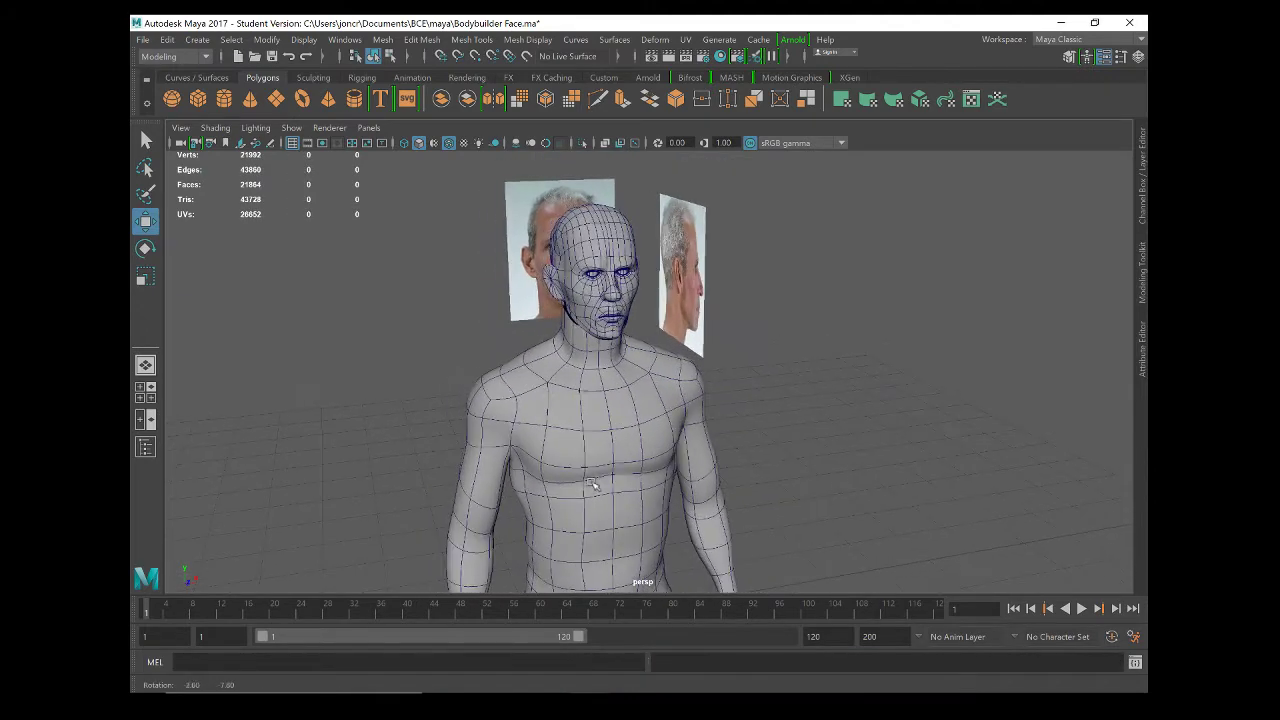
{"action": "left_click", "coordinate": [585, 457]}
{"action": "left_click", "coordinate": [757, 406]}
{"action": "left_click_drag", "start_coordinate": [496, 452], "coordinate": [527, 450], "text": "alt"}
{"action": "left_click_drag", "start_coordinate": [764, 467], "coordinate": [428, 417], "text": "alt"}
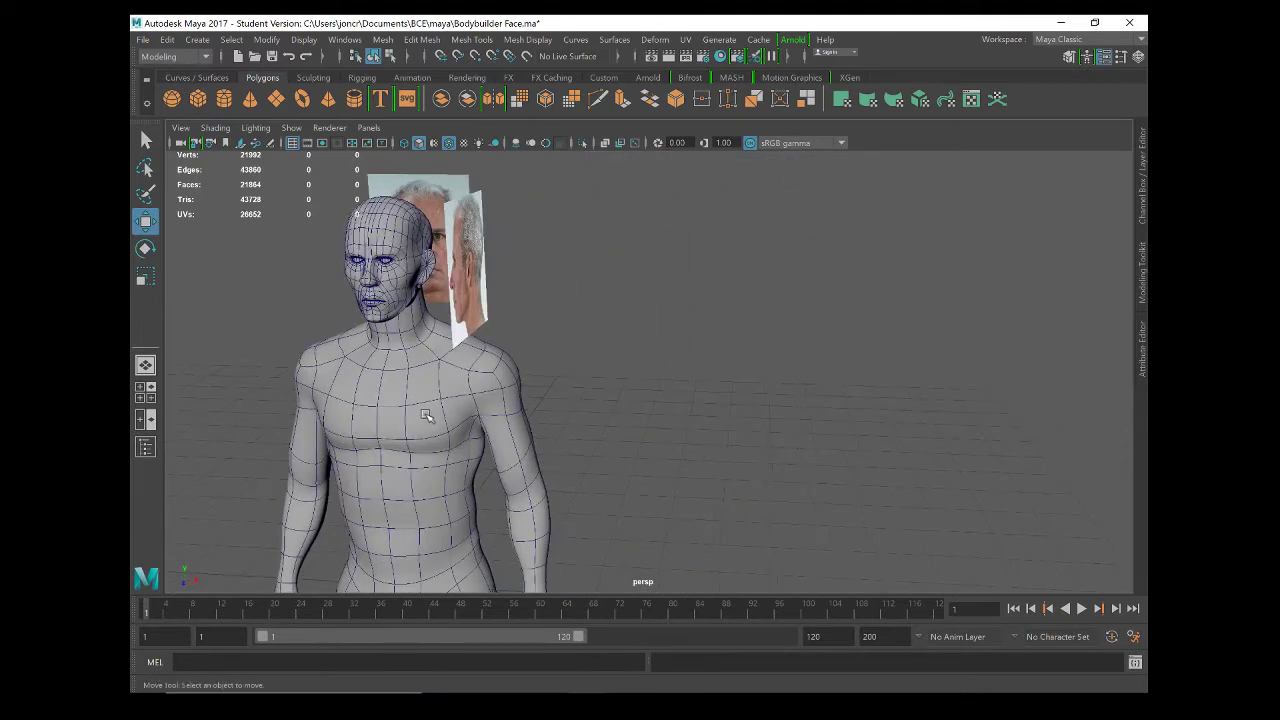
{"action": "middle_click_drag", "start_coordinate": [428, 417], "coordinate": [668, 436], "text": "alt"}
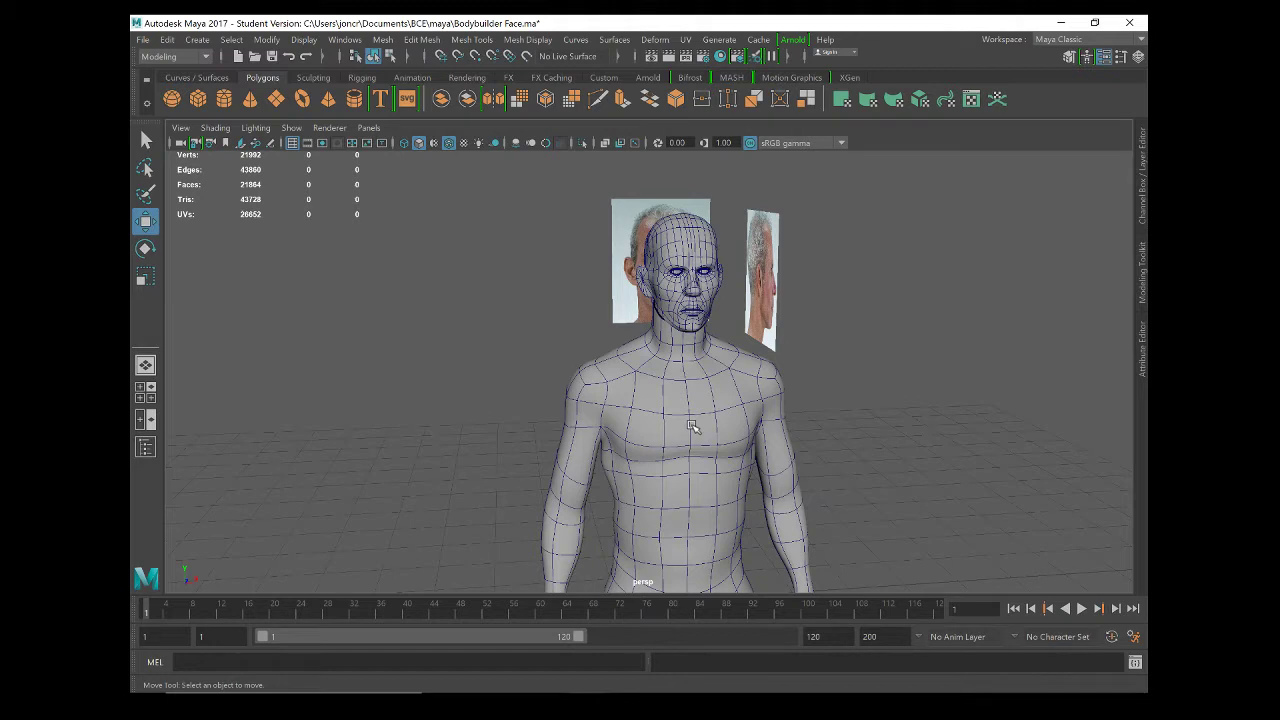
Examine the shoulders, neck and chest up close in both unsmoothed and smooth preview, ending on the unsmoothed display
{"action": "left_click", "coordinate": [692, 427]}
{"action": "key", "text": "1"}
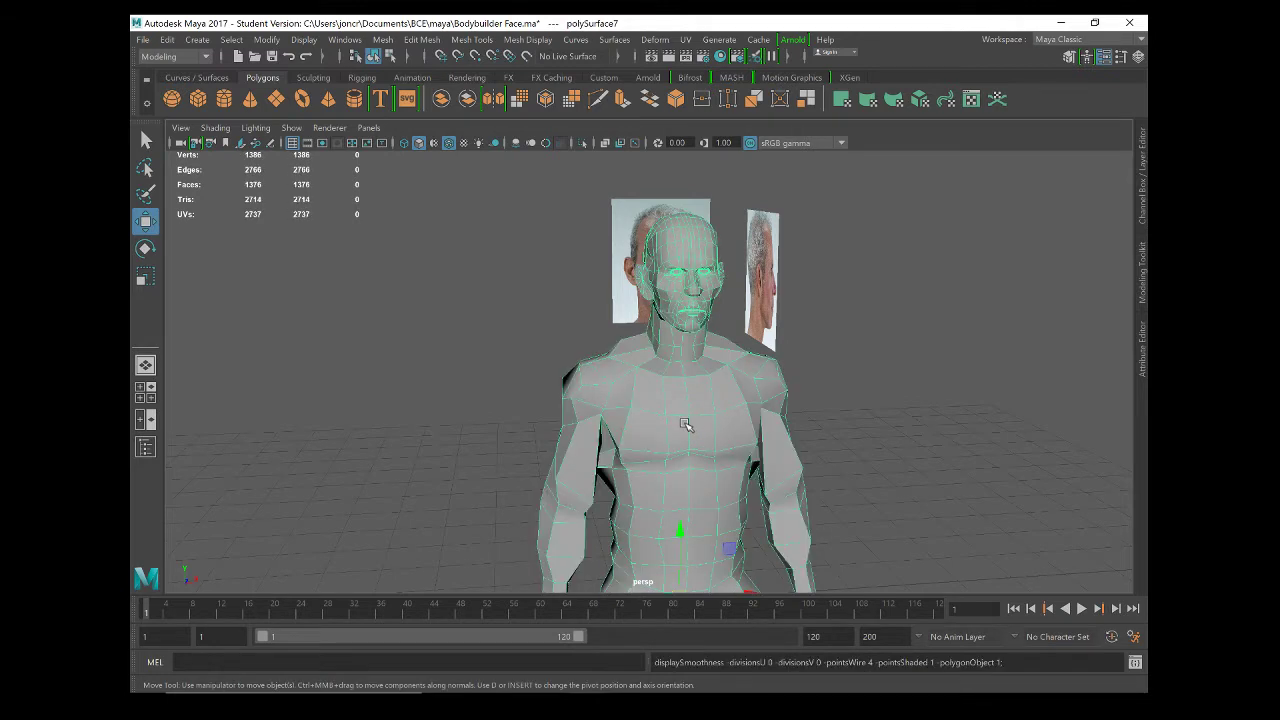
{"action": "left_click_drag", "start_coordinate": [685, 425], "coordinate": [762, 392], "text": "alt"}
{"action": "scroll", "coordinate": [790, 409], "scroll_direction": "up", "scroll_amount": 3}
{"action": "key", "text": "e"}
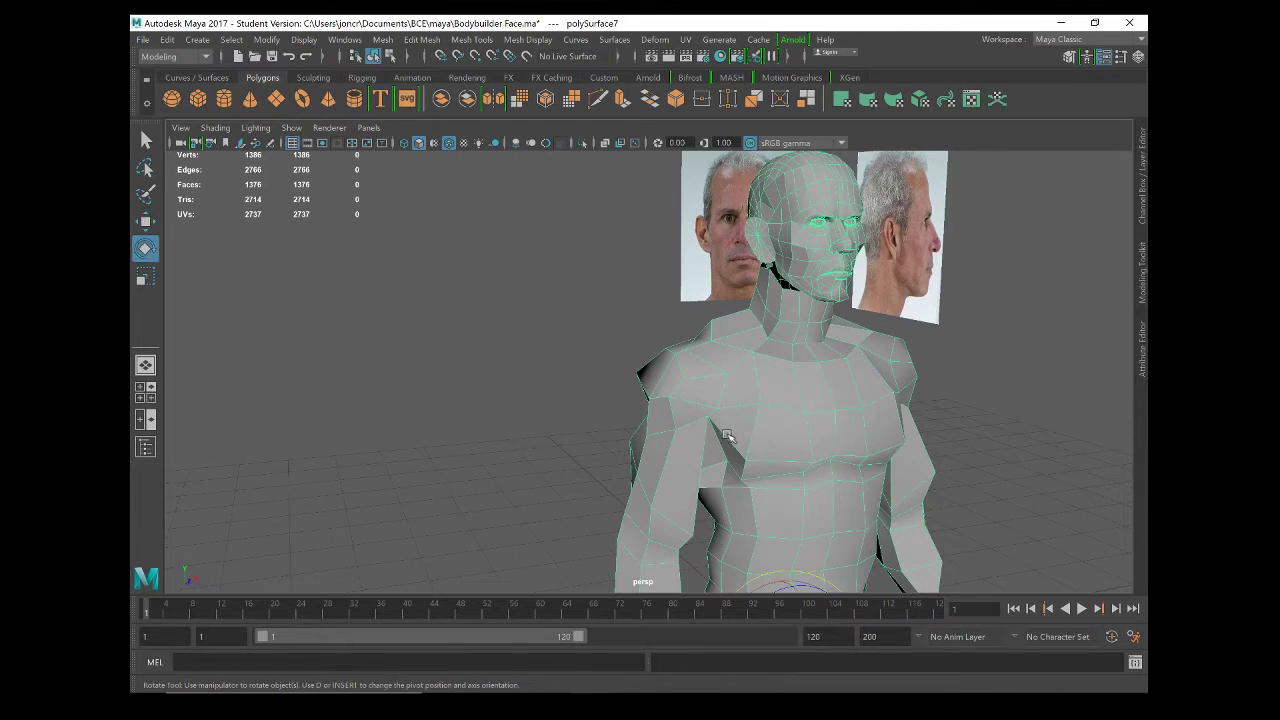
{"action": "key", "text": "3"}
{"action": "left_click_drag", "start_coordinate": [723, 429], "coordinate": [822, 441], "text": "alt"}
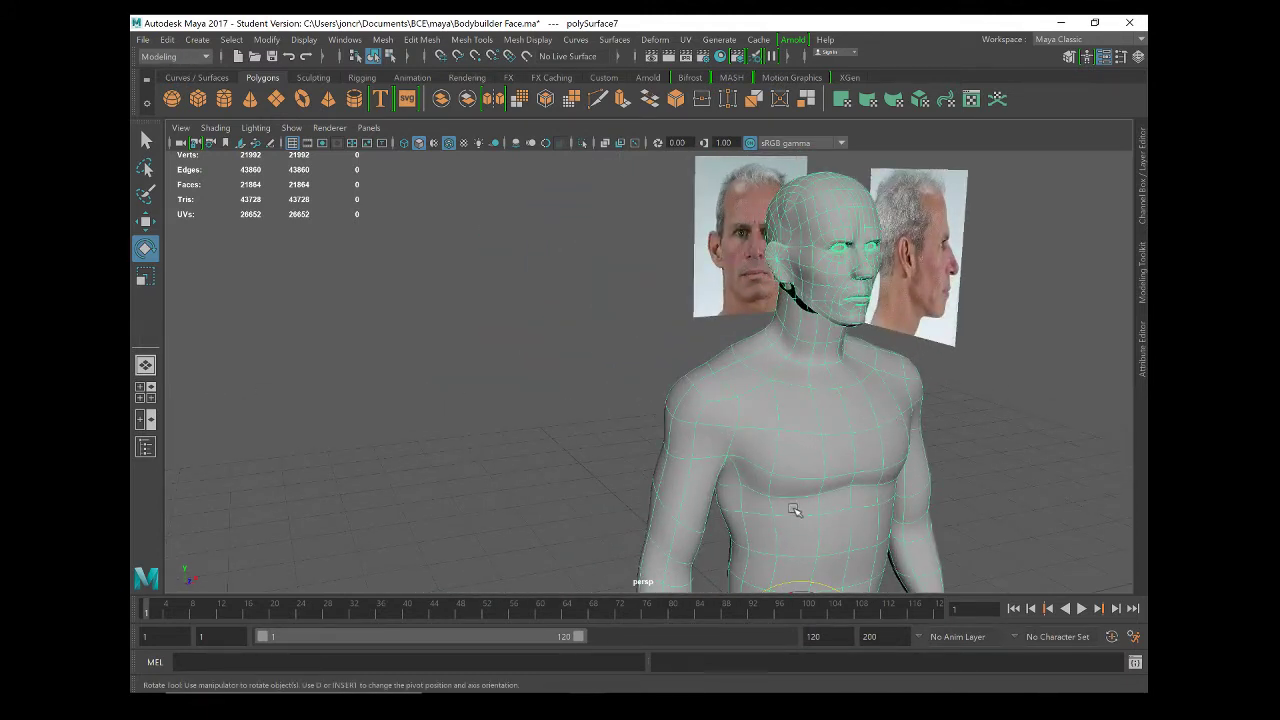
{"action": "key", "text": "1"}
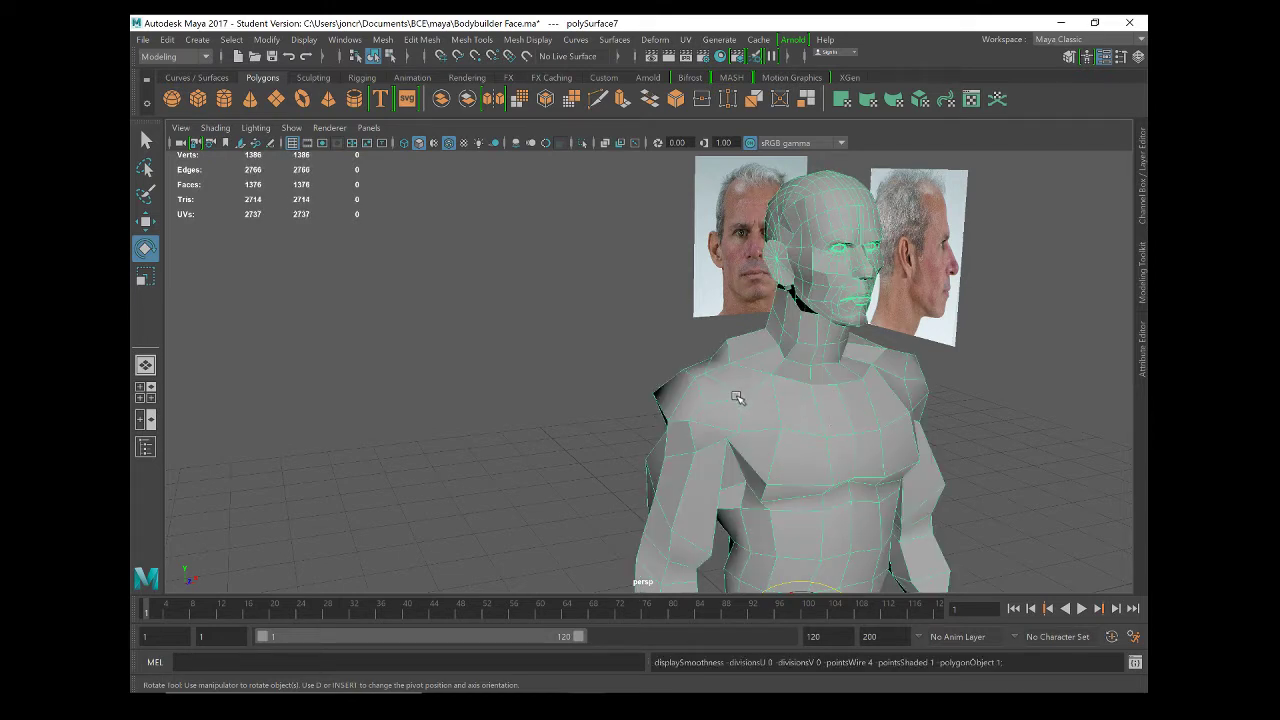
{"action": "key", "text": "3"}
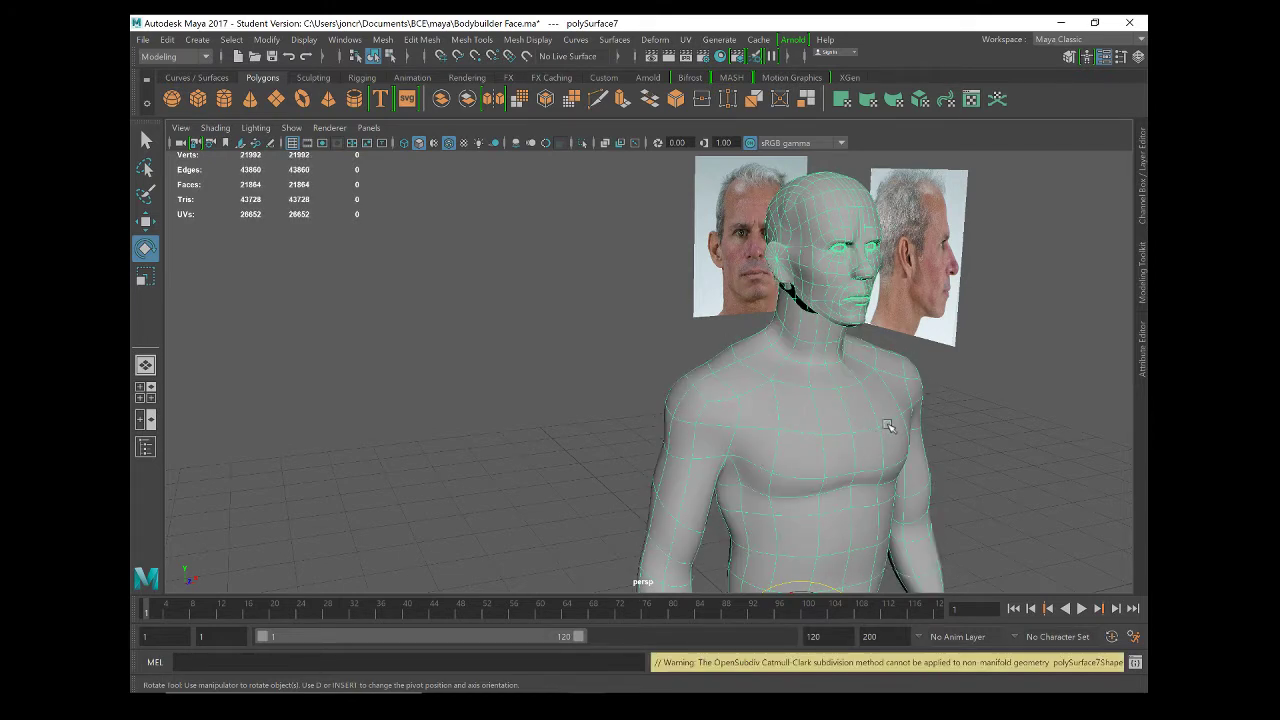
{"action": "key", "text": "1"}
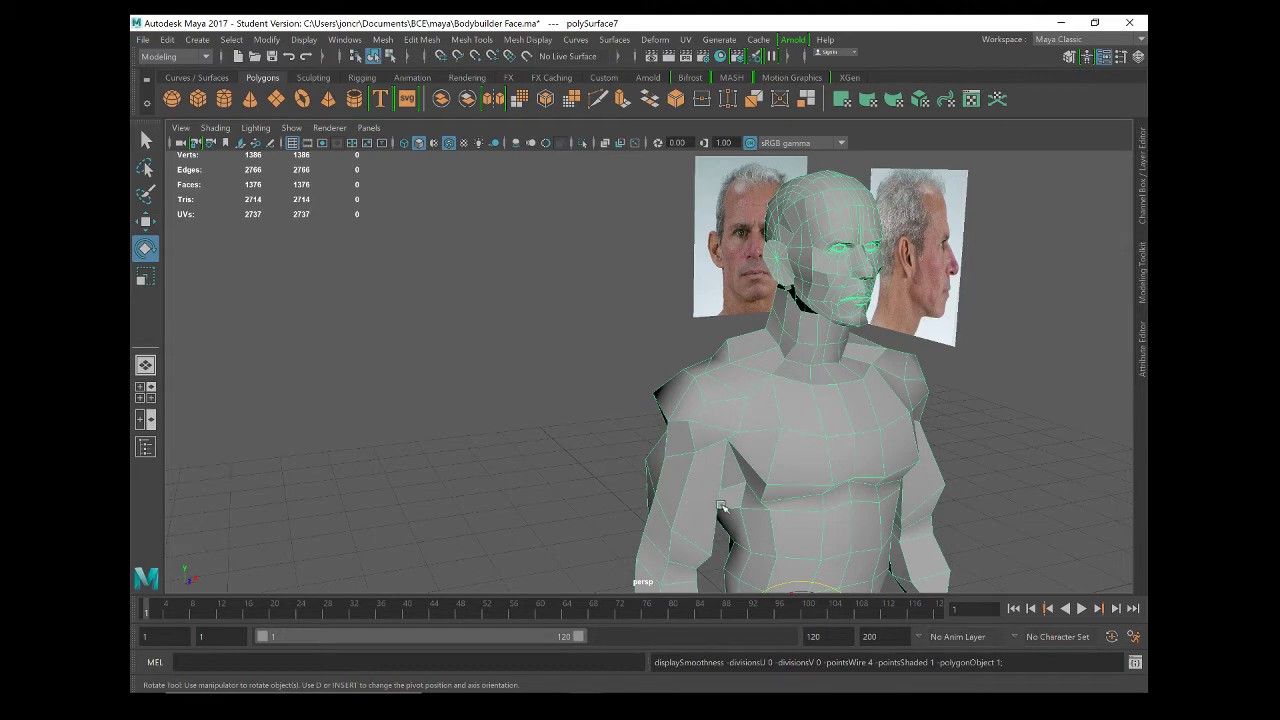
Switch to Unity, inspect the faceted shoulders of the imported Human2 model, and return to Maya
{"action": "key", "text": "alt+Tab"}
{"action": "key", "text": "alt+Tab"}
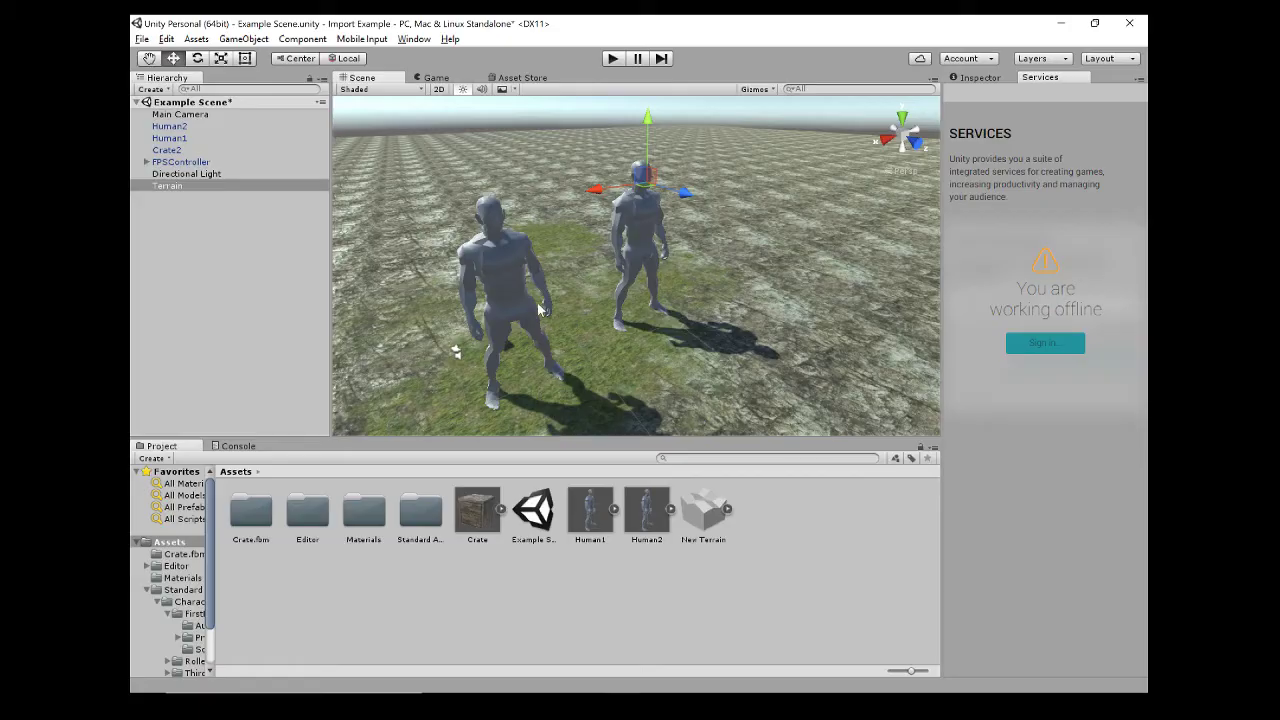
{"action": "key", "text": "alt"}
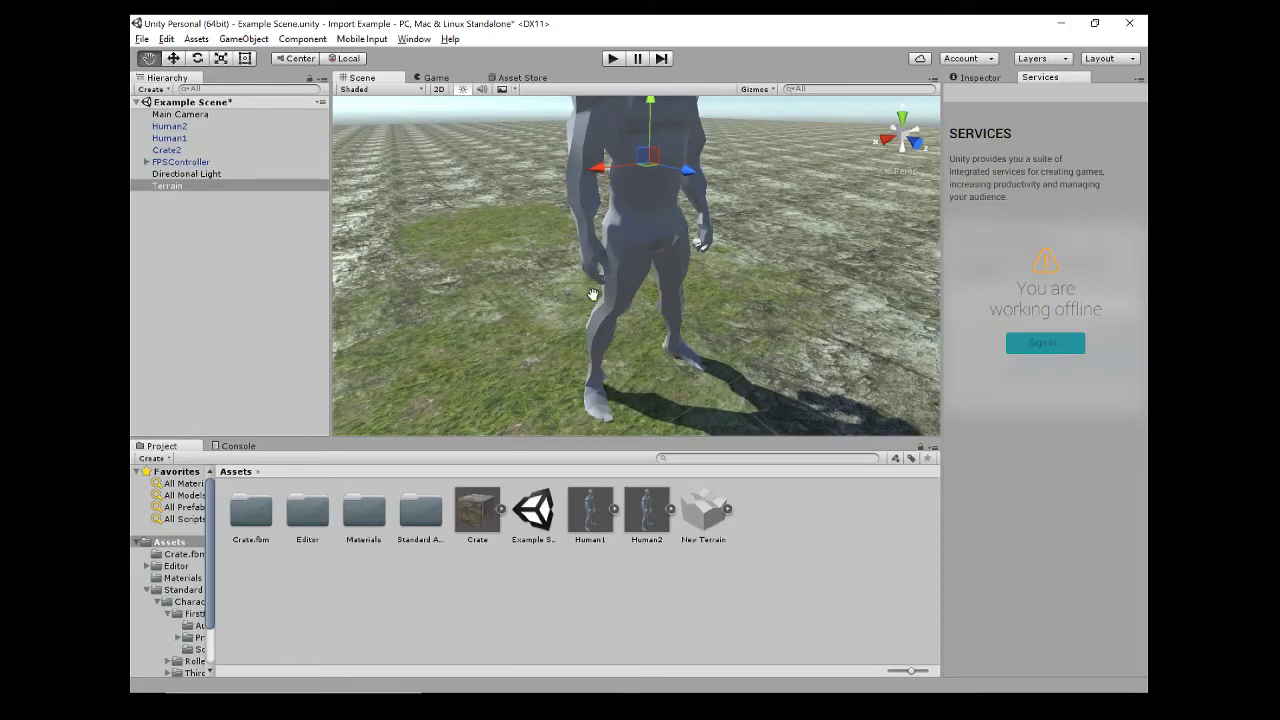
{"action": "scroll", "coordinate": [590, 295], "scroll_direction": "down", "scroll_amount": 6}
{"action": "key", "text": "w"}
{"action": "left_click", "coordinate": [570, 328]}
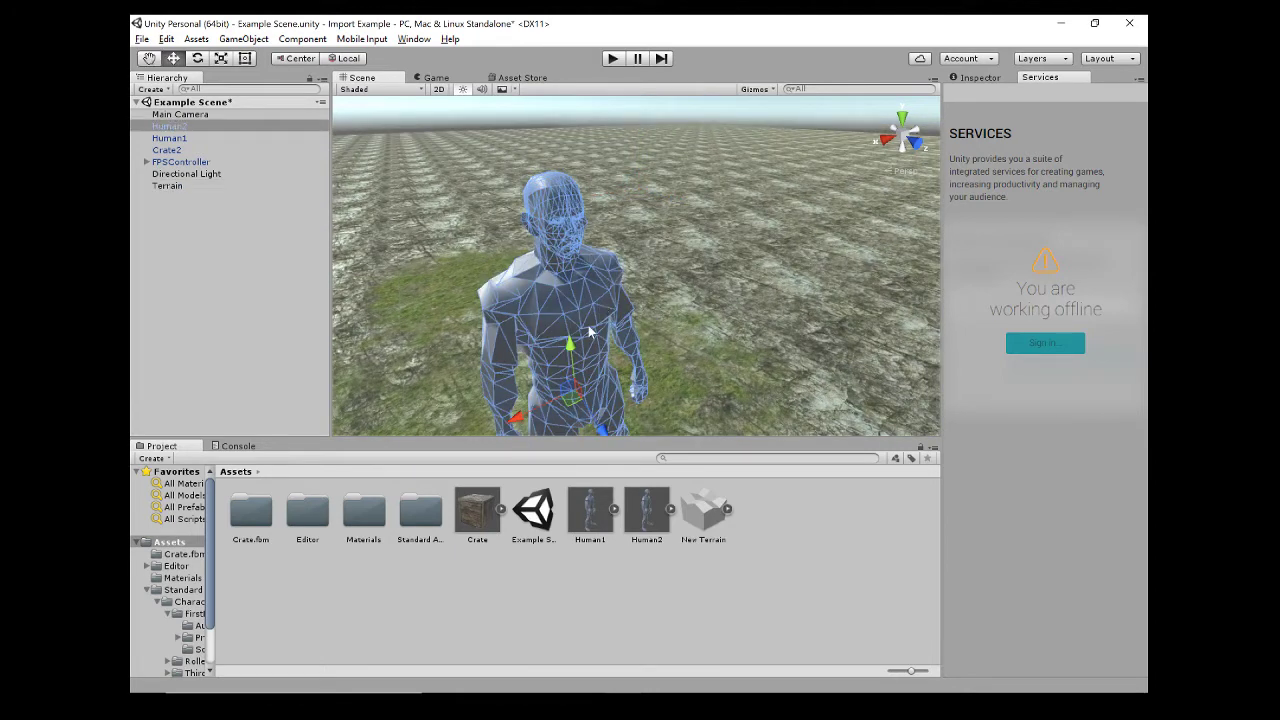
{"action": "key", "text": "alt+Tab"}
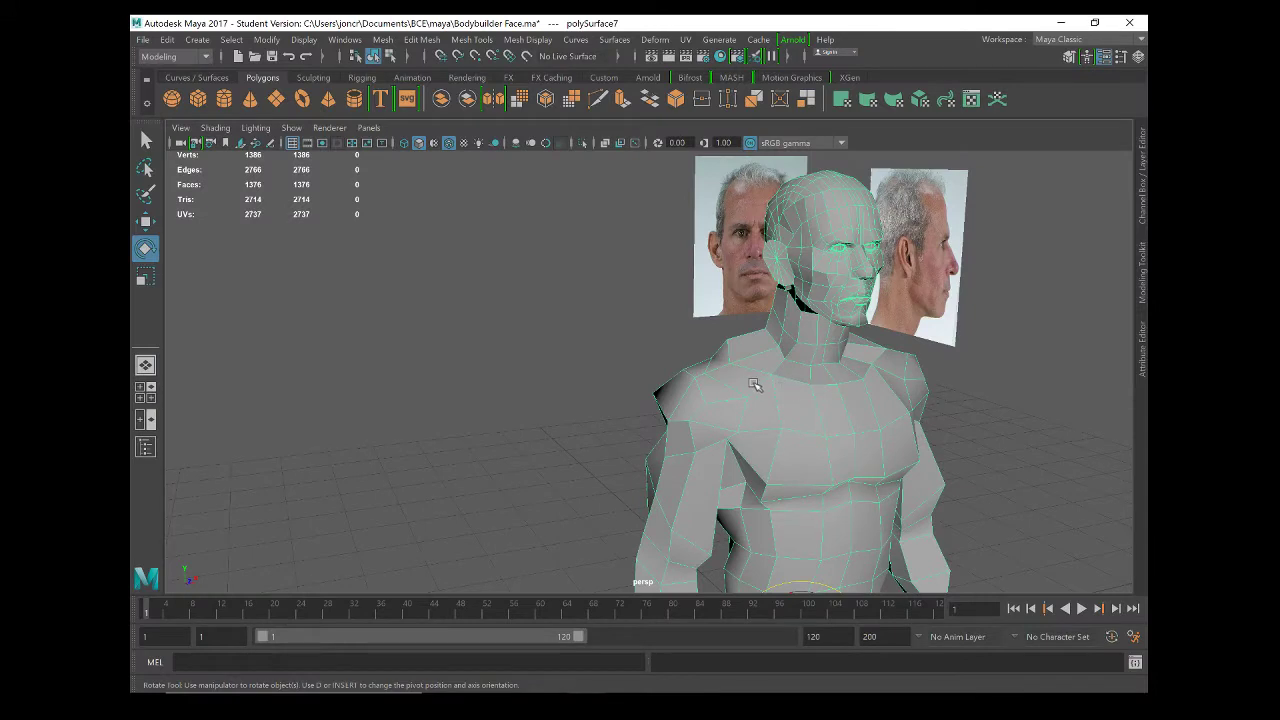
Open the Export Selection options for the body as FBX and enable Smooth Mesh in the geometry settings
{"action": "left_click", "coordinate": [143, 40]}
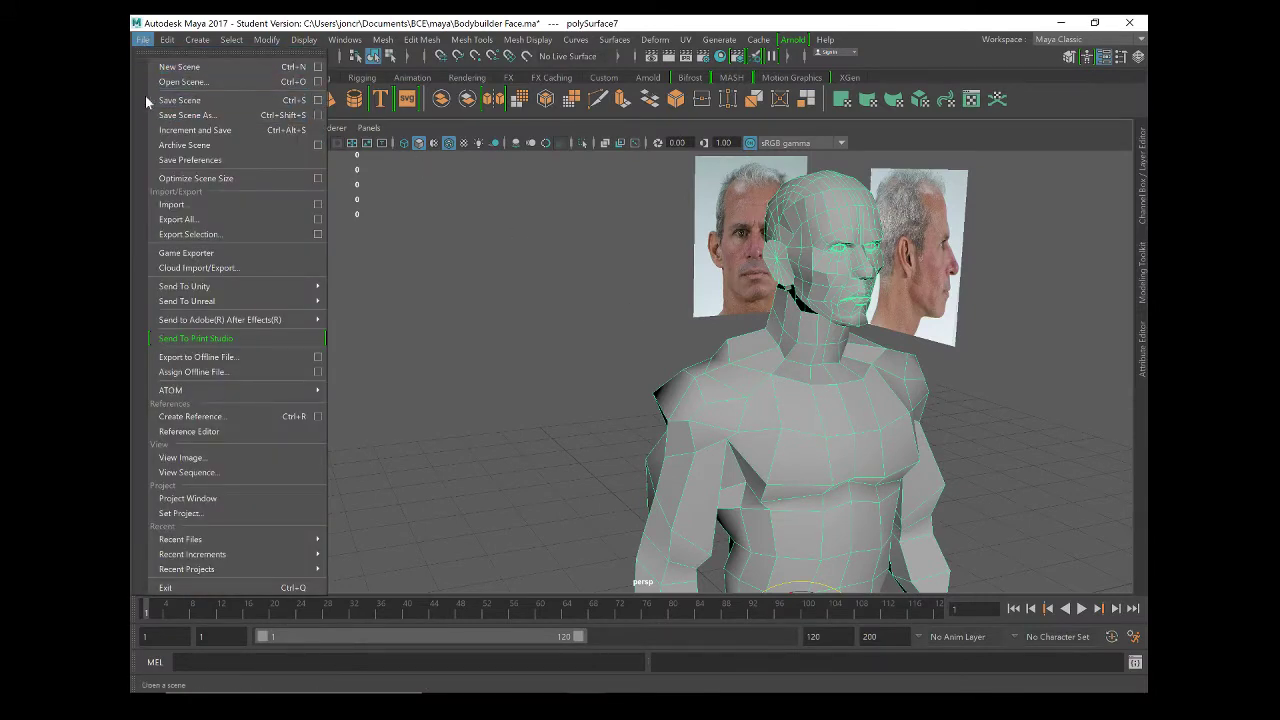
{"action": "mouse_move", "coordinate": [192, 291]}
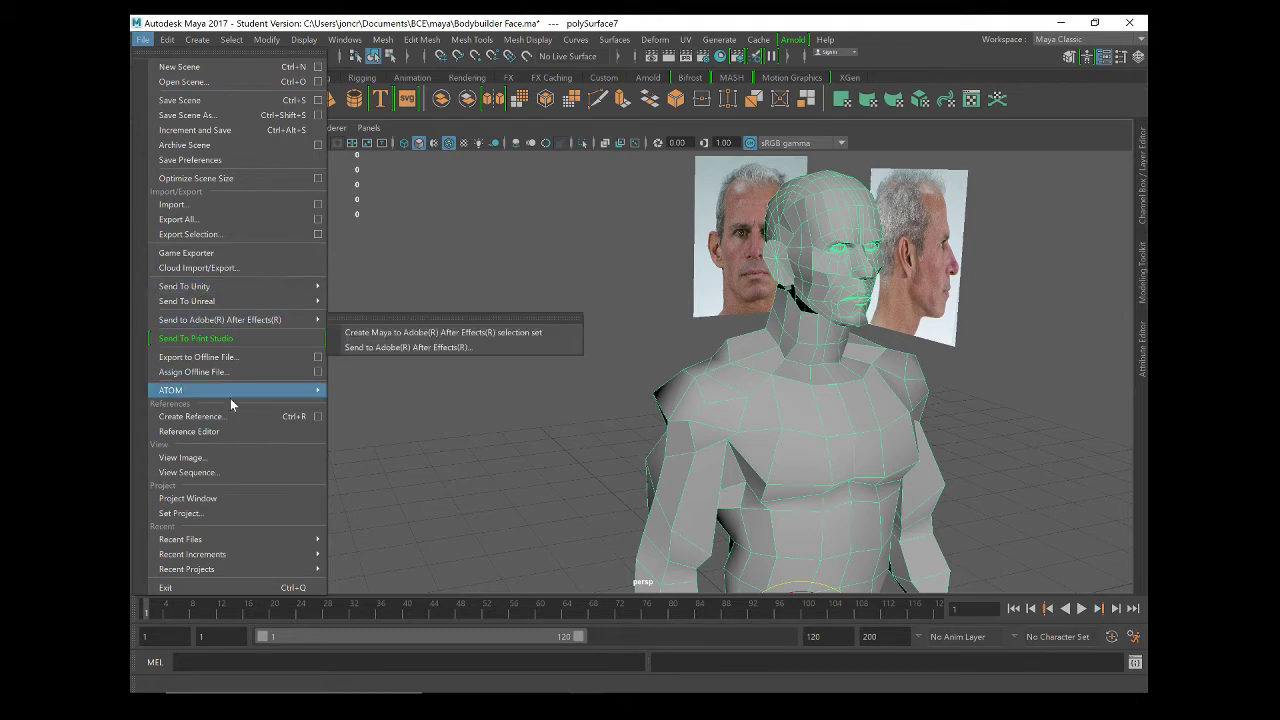
{"action": "left_click", "coordinate": [256, 233]}
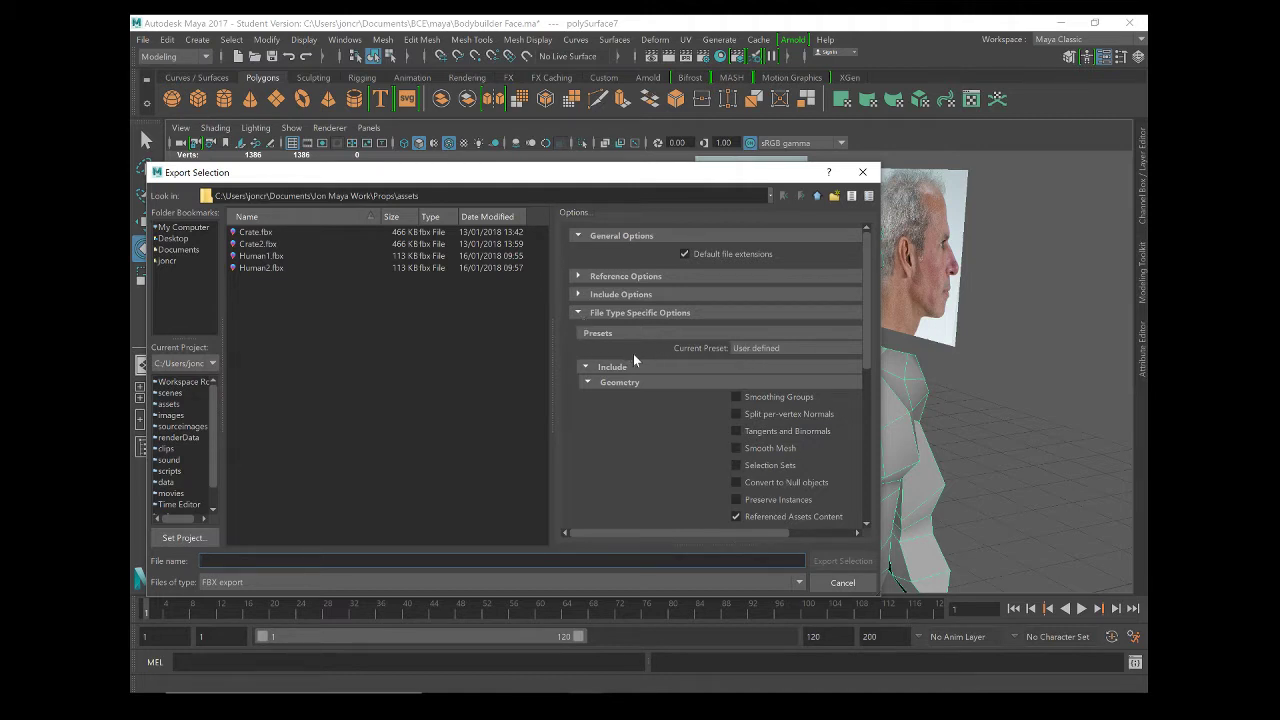
{"action": "scroll", "coordinate": [633, 356], "scroll_direction": "down", "scroll_amount": 2}
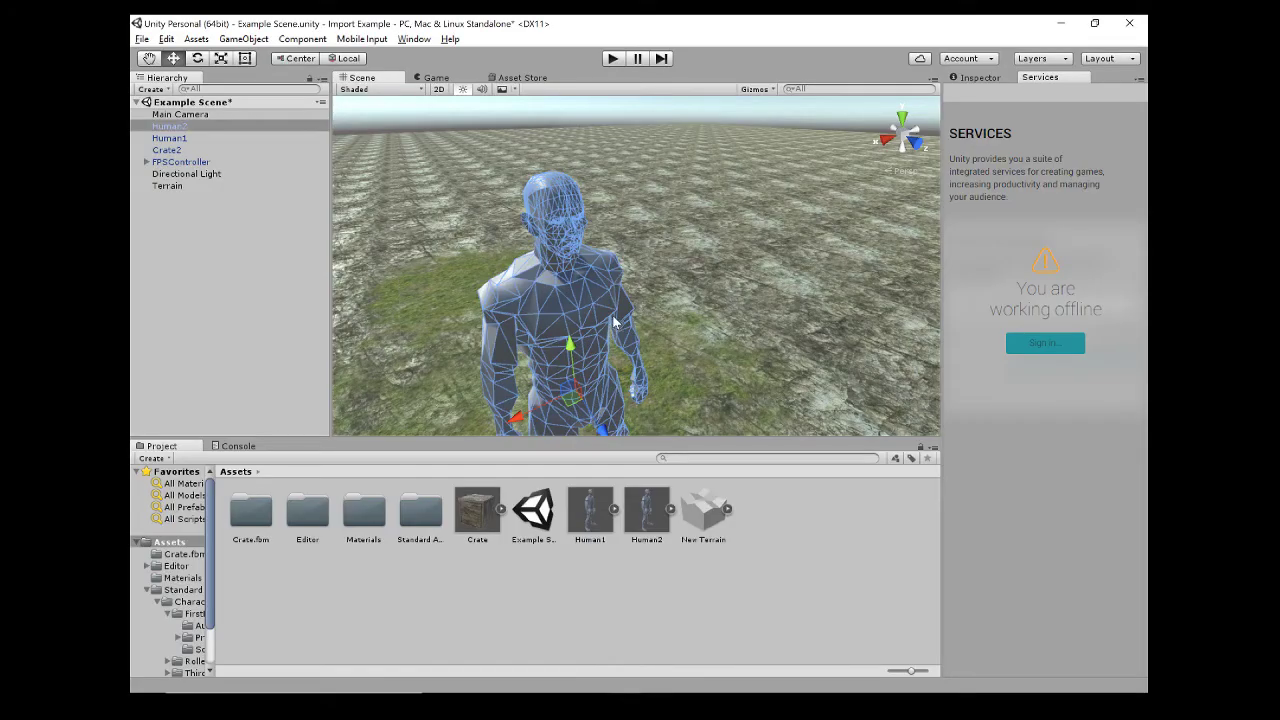
In the Unity scene, delete the Human2 model and select the Human1 model
{"action": "key", "text": "alt"}
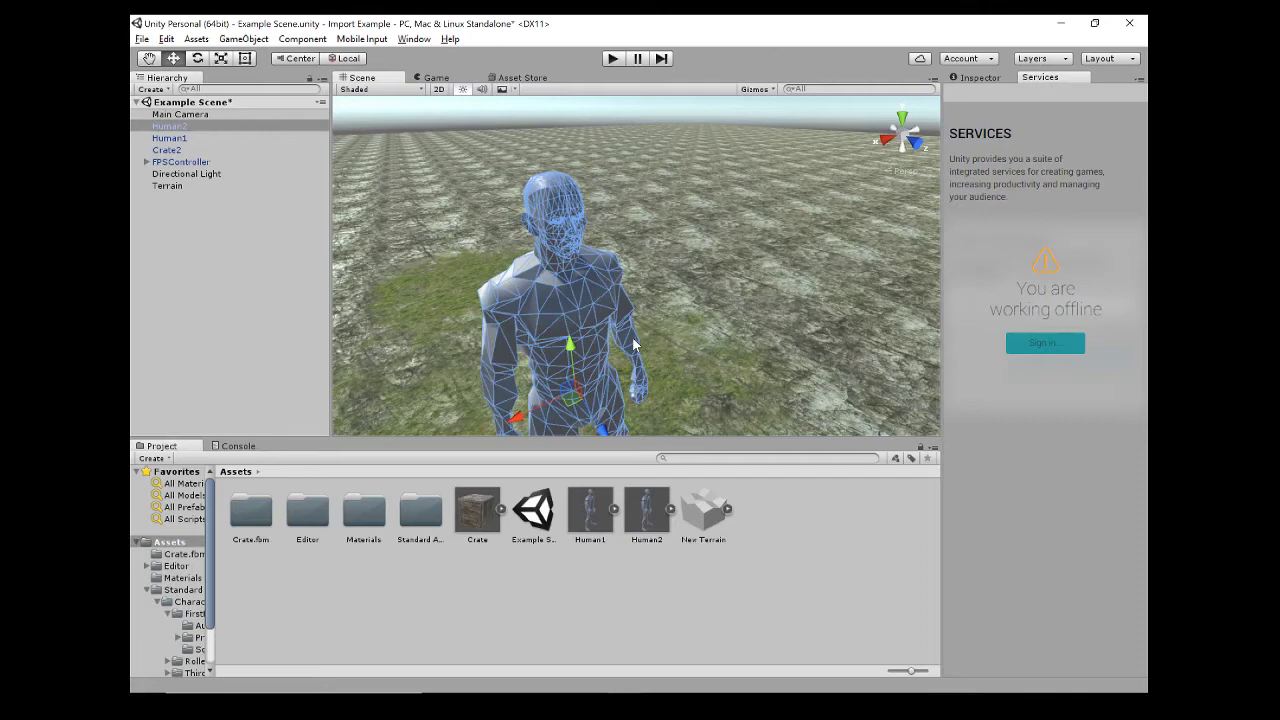
{"action": "scroll", "coordinate": [634, 345], "scroll_direction": "down", "scroll_amount": 5}
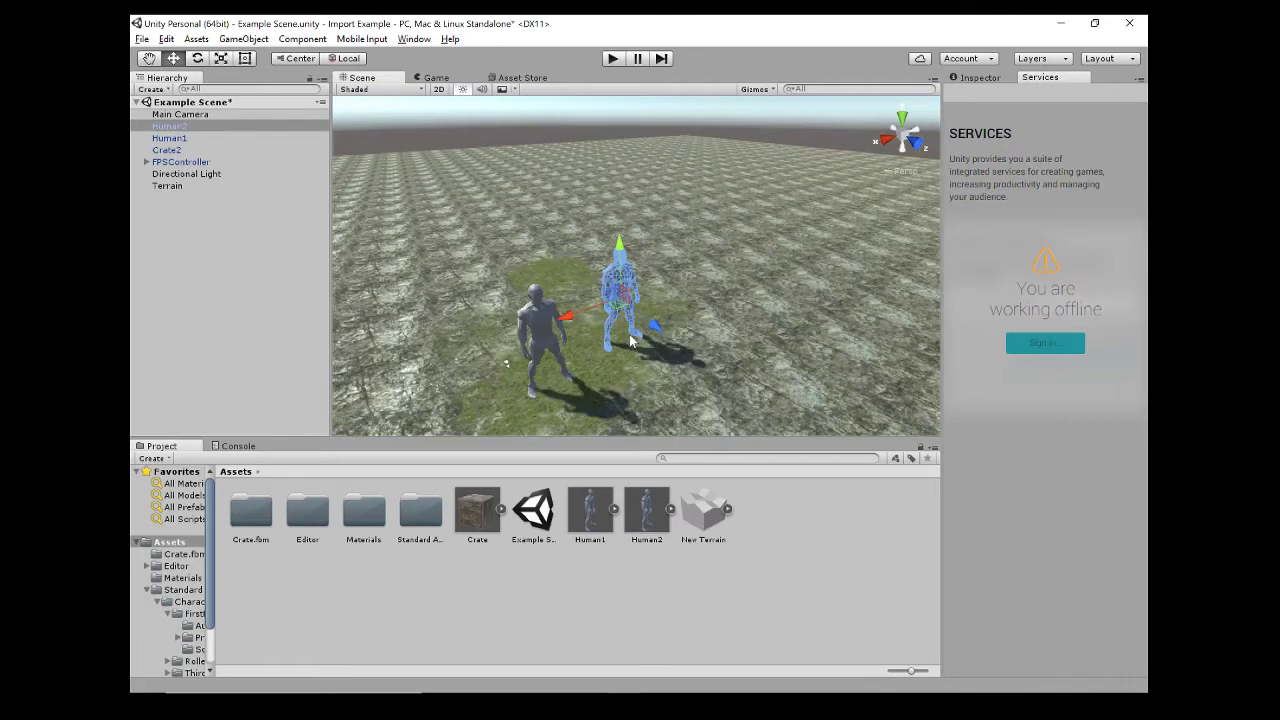
{"action": "scroll", "coordinate": [640, 335], "scroll_direction": "up", "scroll_amount": 8}
{"action": "scroll", "coordinate": [646, 325], "scroll_direction": "down", "scroll_amount": 3}
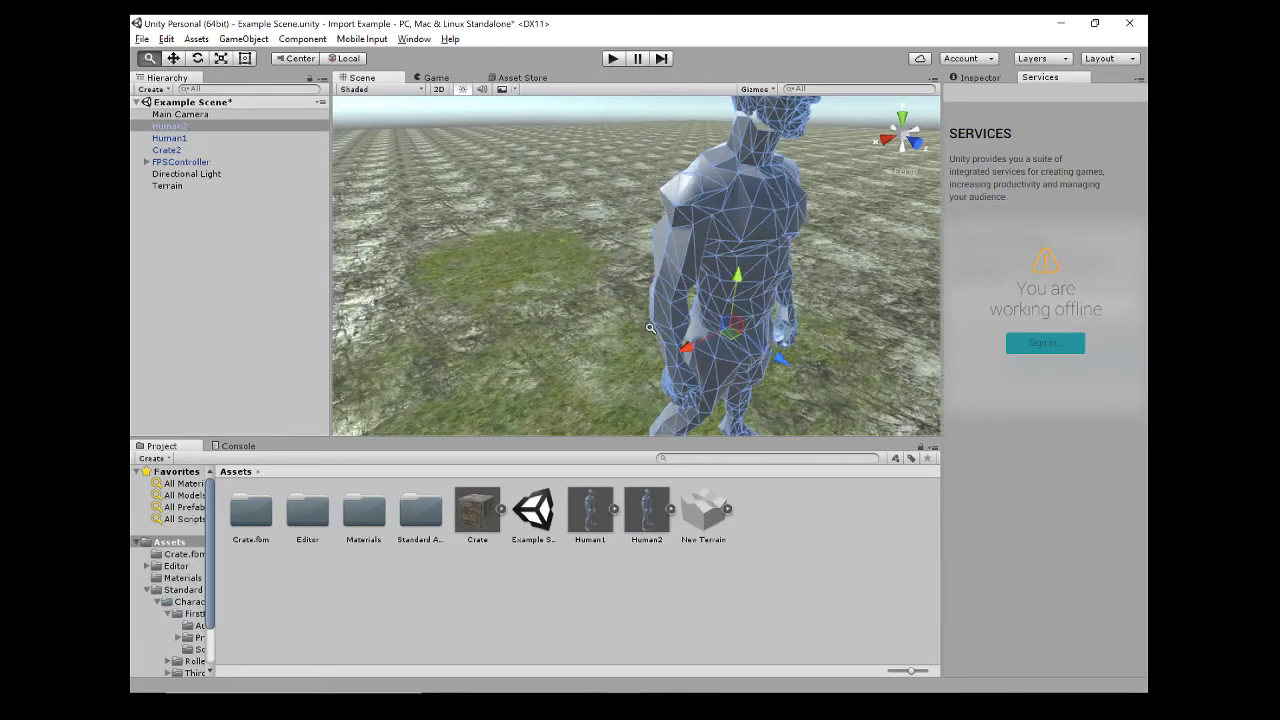
{"action": "scroll", "coordinate": [646, 325], "scroll_direction": "down", "scroll_amount": 5}
{"action": "left_click_drag", "start_coordinate": [644, 334], "coordinate": [628, 345], "text": "alt"}
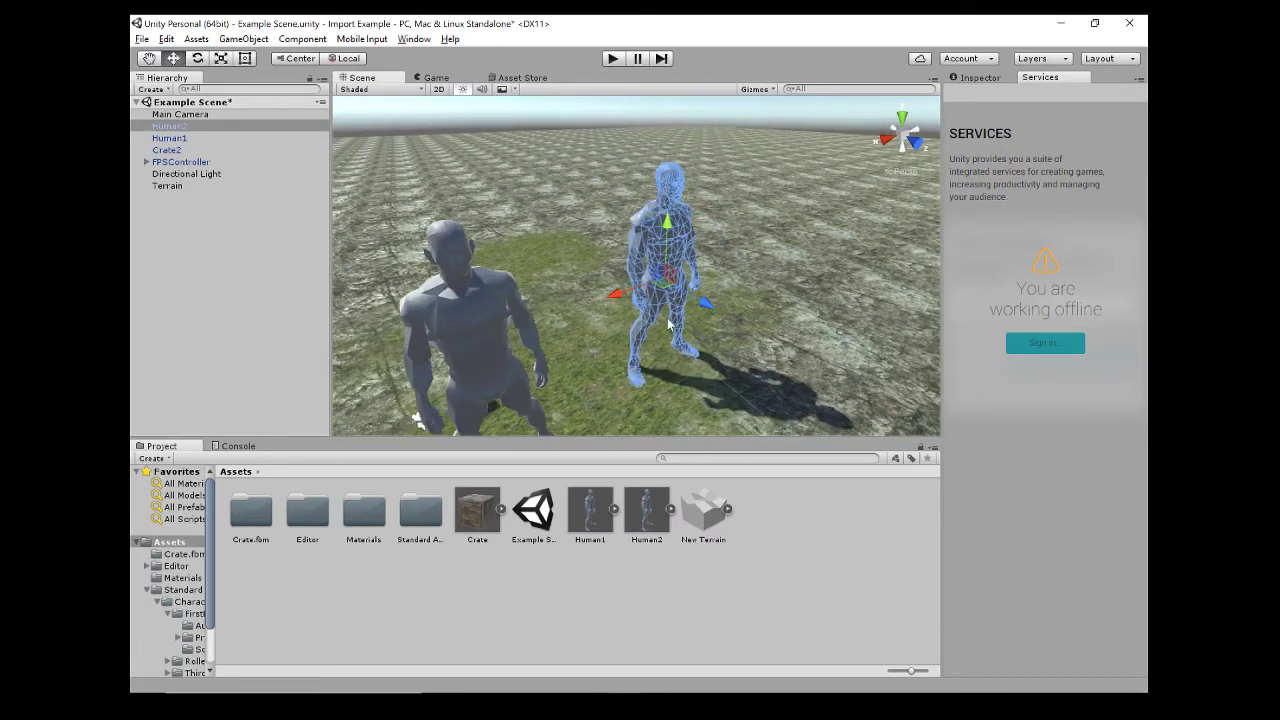
{"action": "key", "text": "Delete"}
{"action": "left_click", "coordinate": [505, 312]}
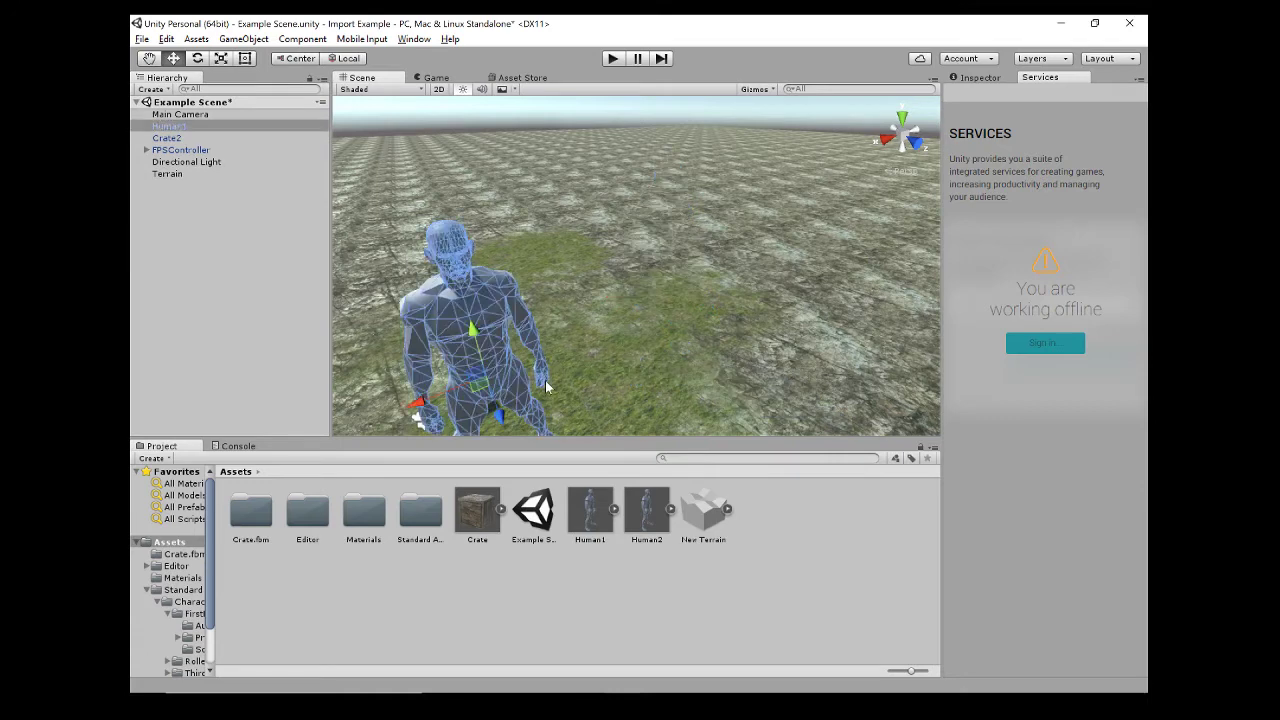
Switch back to Maya and cancel the selection export
{"action": "key", "text": "alt+Tab"}
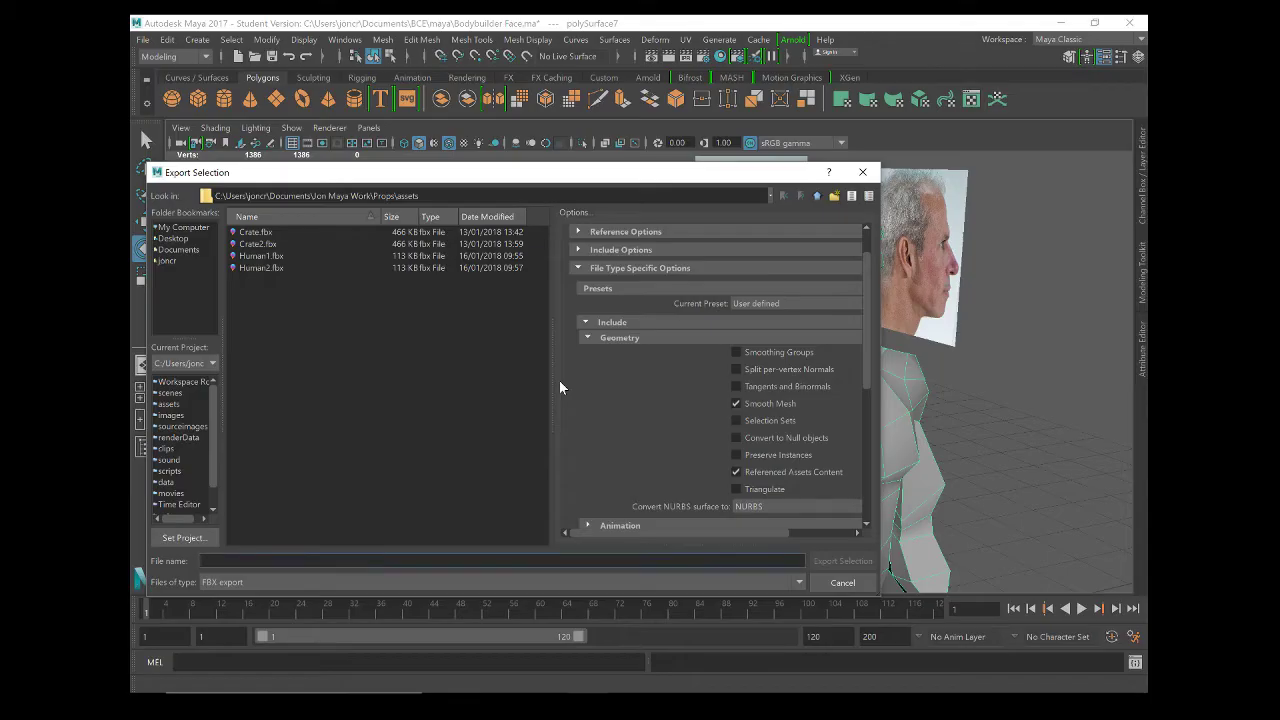
{"action": "key", "text": "alt+Tab"}
{"action": "key", "text": "alt+Tab"}
{"action": "left_click", "coordinate": [843, 582]}
Display the bodybuilder mesh in smooth preview and view its torso from the front
{"action": "scroll", "coordinate": [775, 400], "scroll_direction": "down", "scroll_amount": 2}
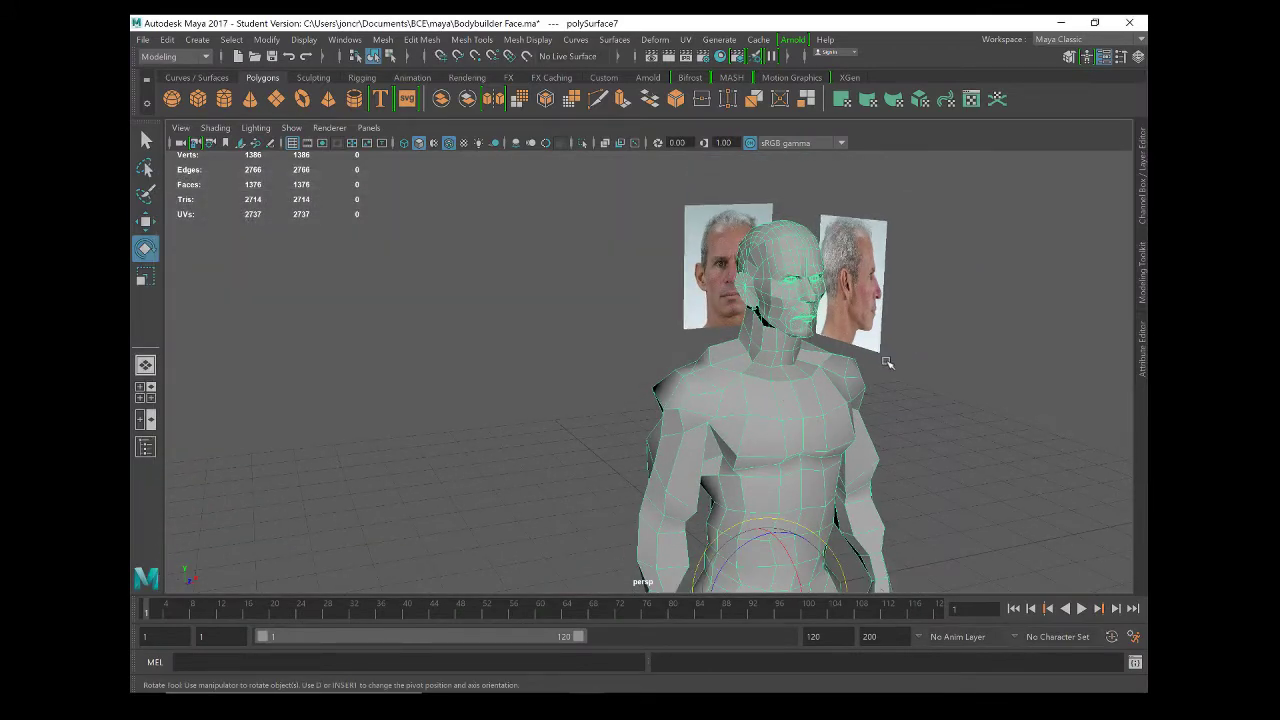
{"action": "mouse_move", "coordinate": [706, 449]}
{"action": "left_mouse_down", "text": "alt"}
{"action": "mouse_move", "coordinate": [735, 420]}
{"action": "mouse_move", "coordinate": [689, 443]}
{"action": "left_mouse_up", "text": "alt"}
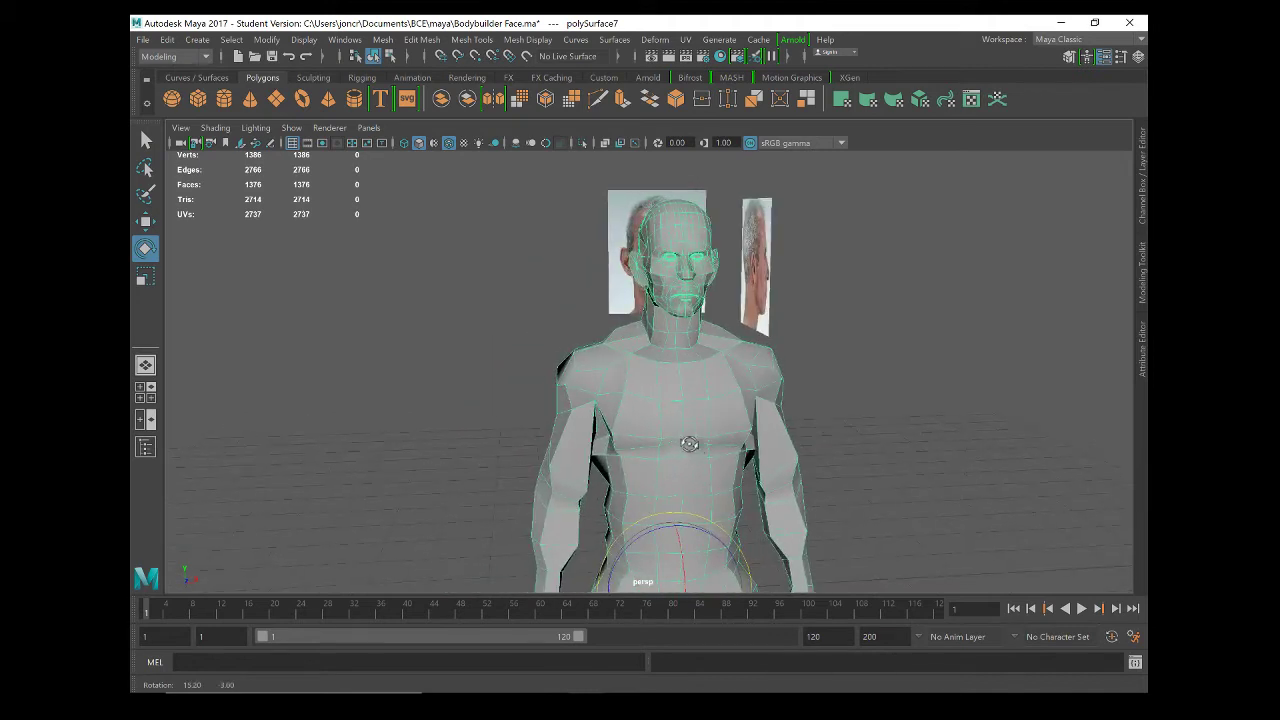
{"action": "key", "text": "3"}
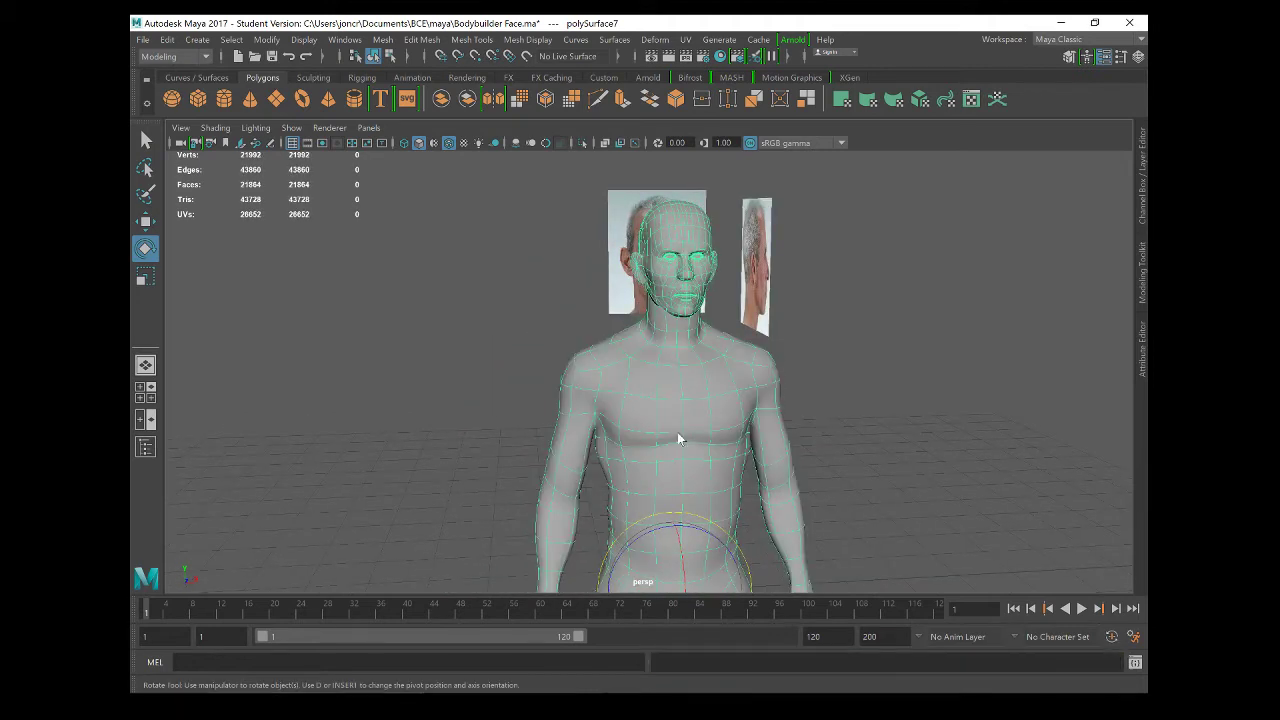
Select the outer shoulder vertices and compare the cage-plus-smooth display with the full smooth preview, ending with the Move tool active
{"action": "right_click_drag", "start_coordinate": [678, 438], "coordinate": [618, 270]}
{"action": "left_click_drag", "start_coordinate": [620, 397], "coordinate": [537, 357]}
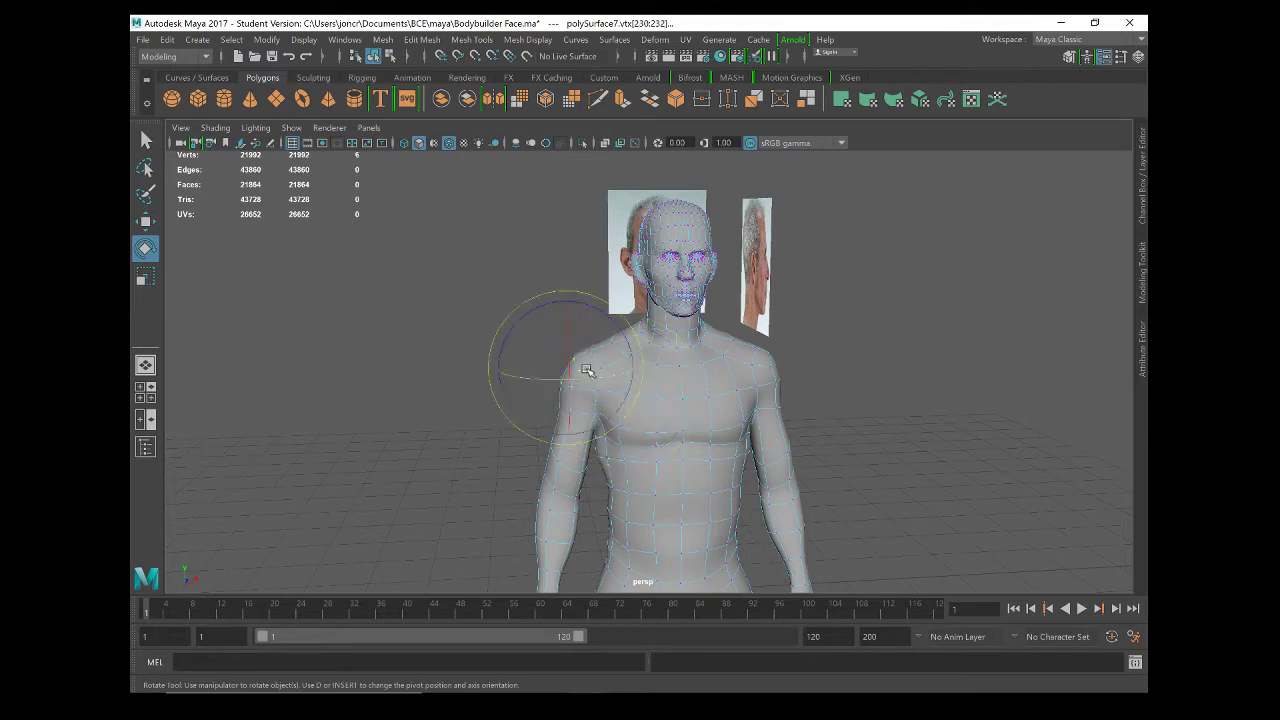
{"action": "key", "text": "2"}
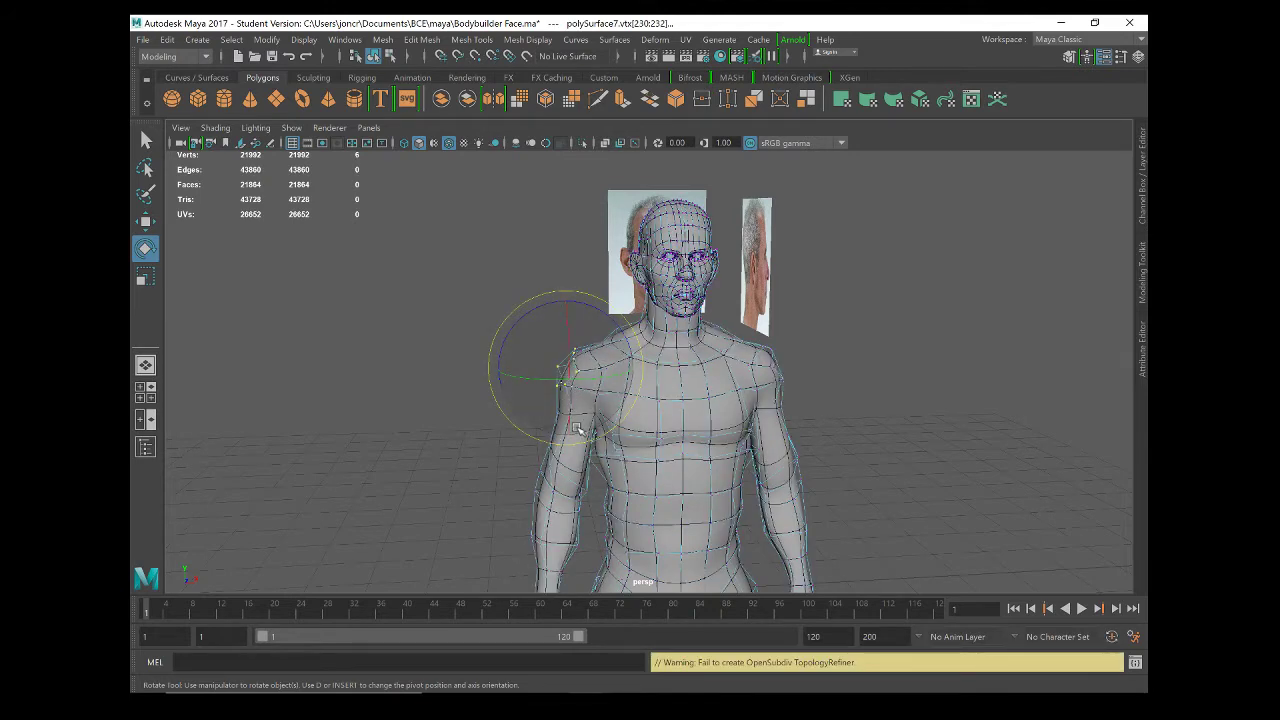
{"action": "key", "text": "3"}
{"action": "key", "text": "w"}
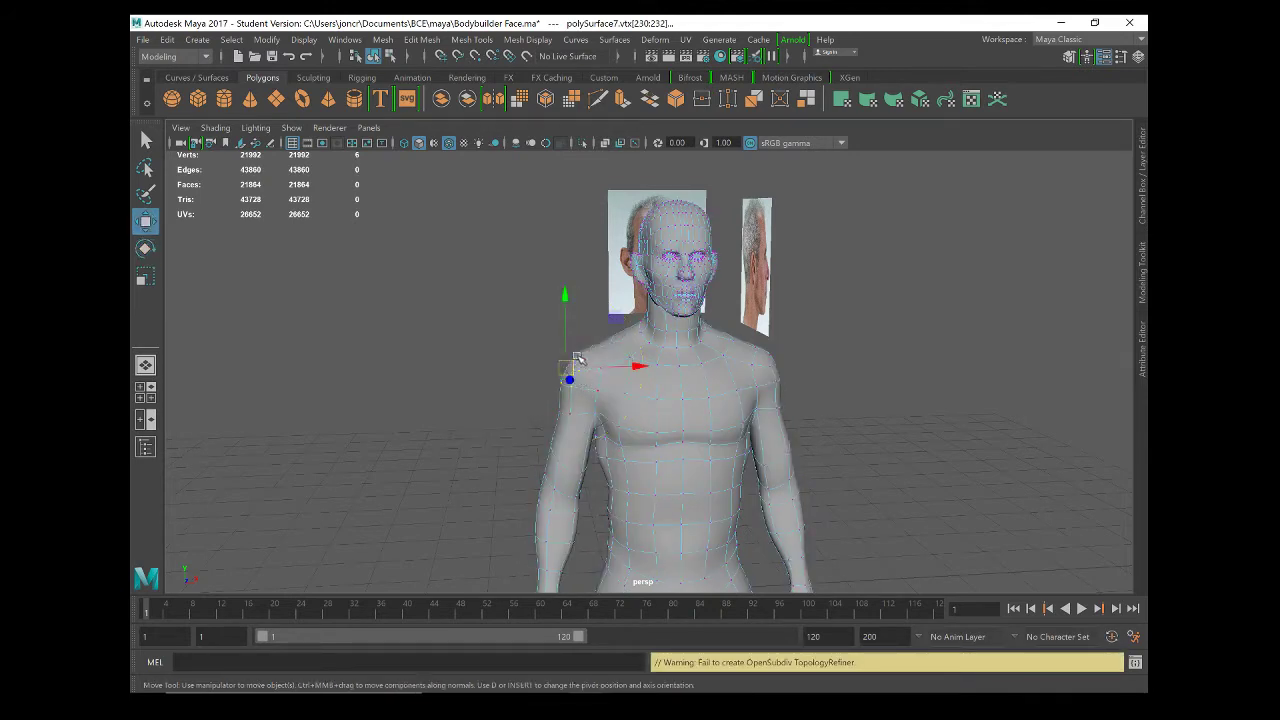
Pick vertices on the smoothed shoulder and chest to examine how few are editable, and return the body to object selection
{"action": "mouse_move", "coordinate": [585, 366]}
{"action": "left_mouse_down"}
{"action": "mouse_move", "coordinate": [551, 354]}
{"action": "mouse_move", "coordinate": [566, 366]}
{"action": "mouse_move", "coordinate": [545, 366]}
{"action": "mouse_move", "coordinate": [566, 370]}
{"action": "left_mouse_up"}
{"action": "left_click", "coordinate": [688, 408]}
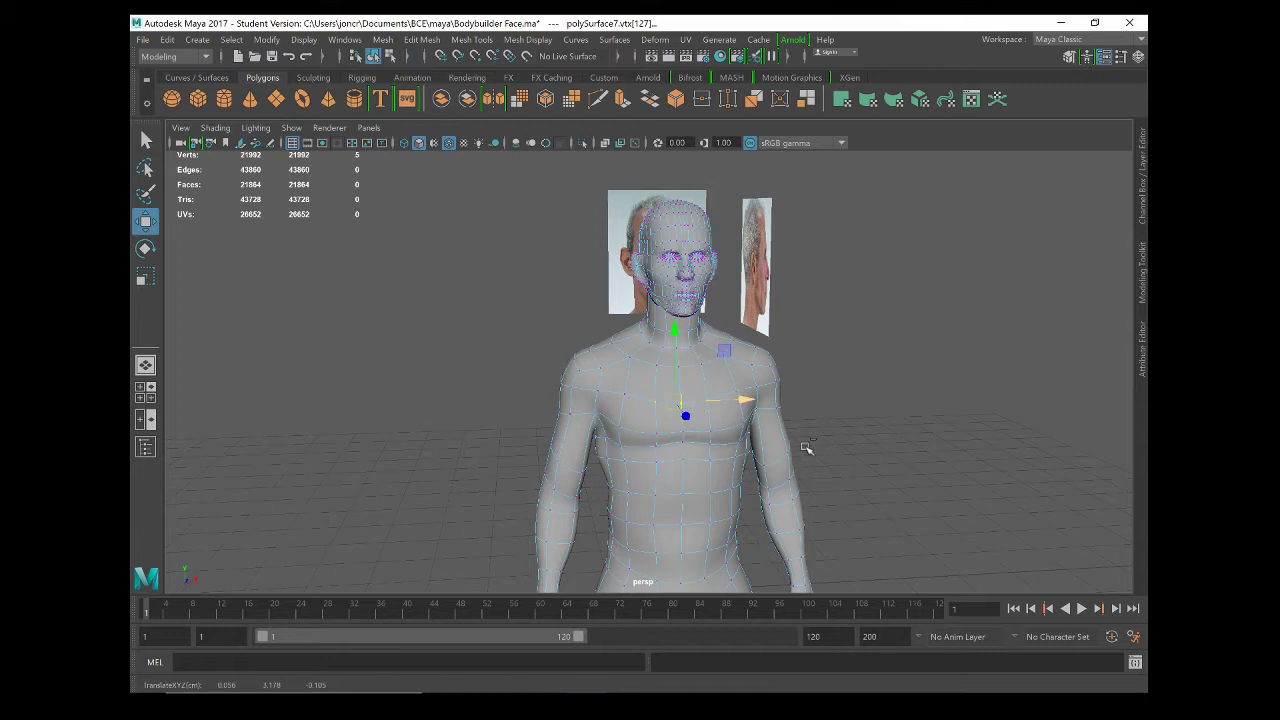
{"action": "left_click", "coordinate": [639, 359]}
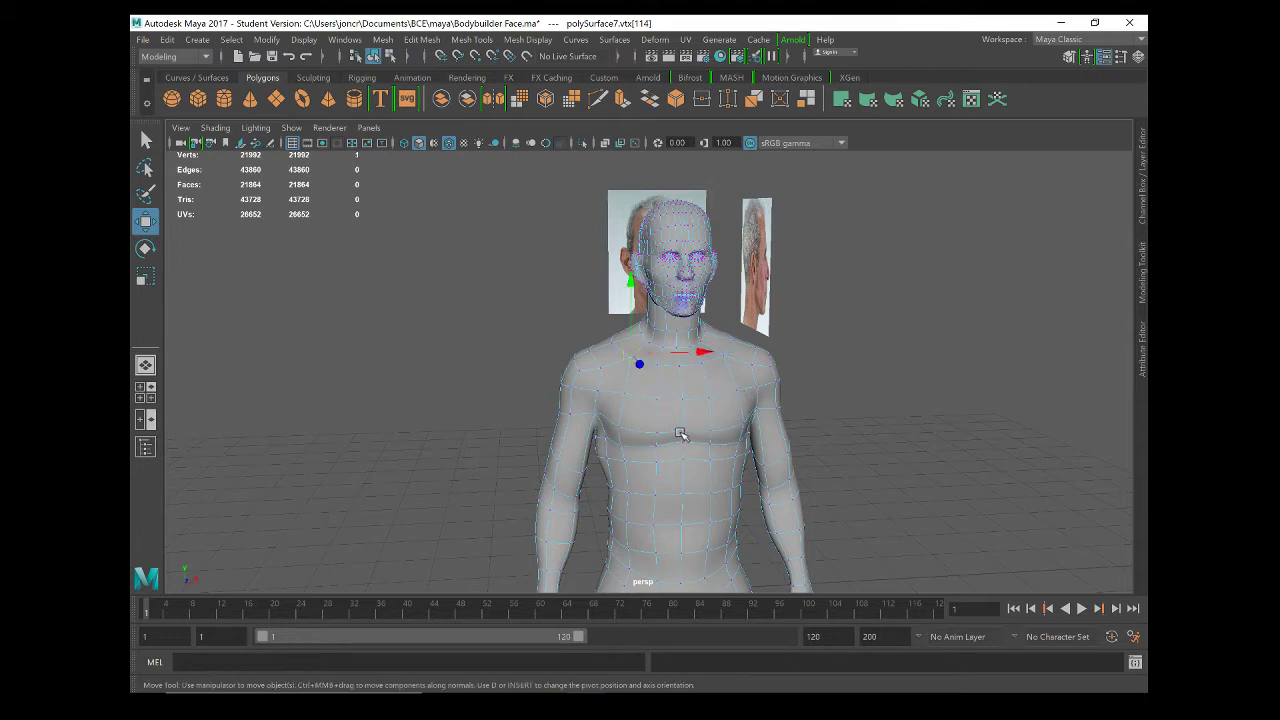
{"action": "scroll", "coordinate": [680, 433], "scroll_direction": "down", "scroll_amount": 2}
{"action": "scroll", "coordinate": [680, 433], "scroll_direction": "up", "scroll_amount": 2}
{"action": "right_click", "coordinate": [654, 416]}
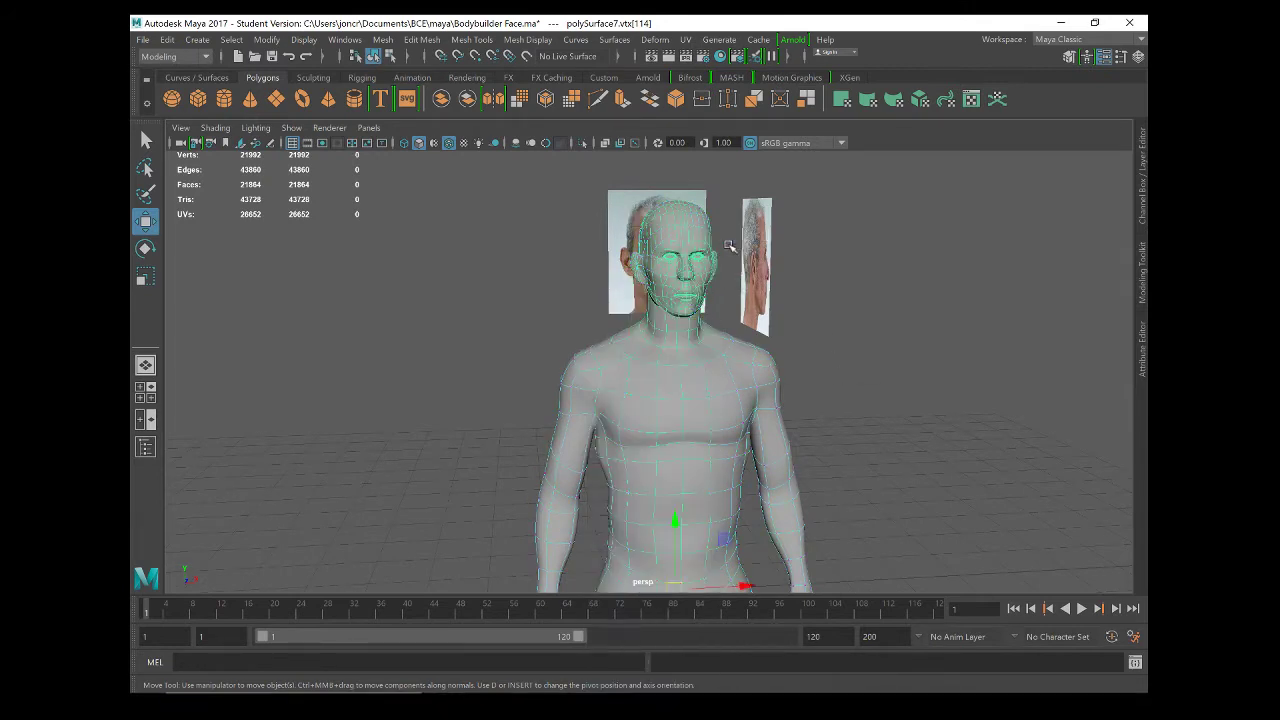
Duplicate the body and move the copy sideways along the X axis, clear of the original
{"action": "left_click", "coordinate": [726, 236]}
{"action": "key", "text": "ctrl+d"}
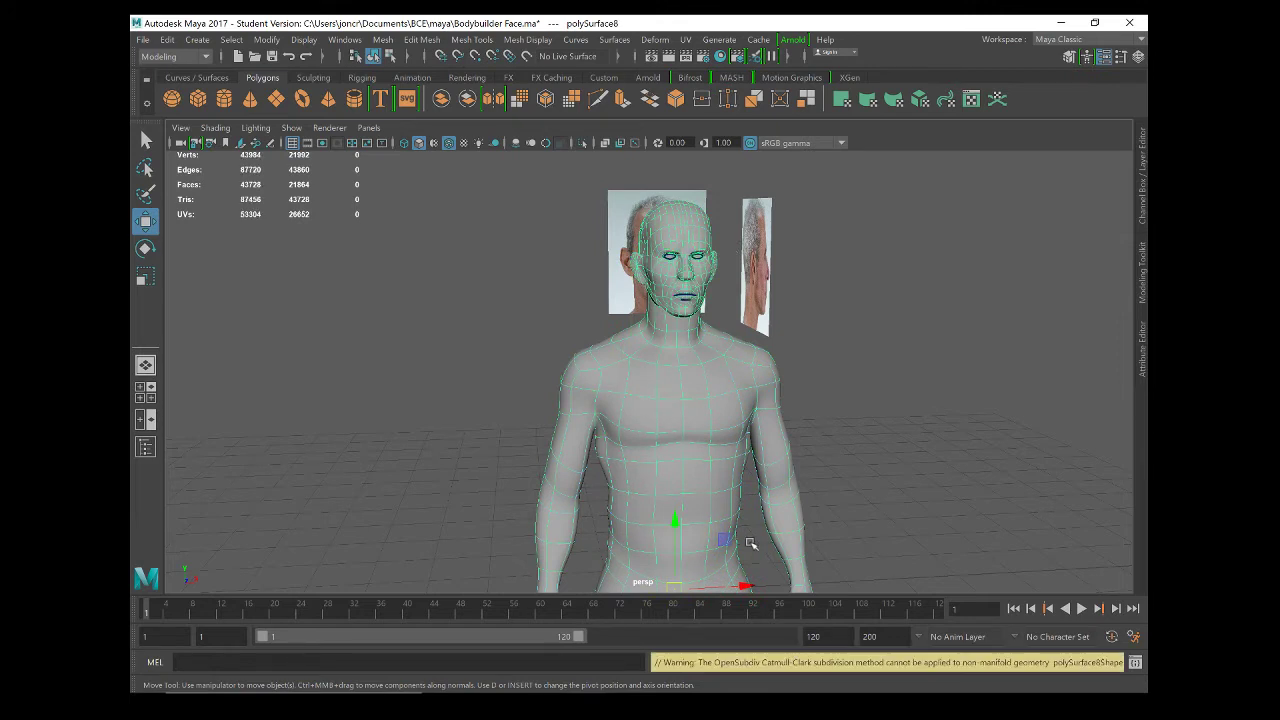
{"action": "left_click_drag", "start_coordinate": [743, 560], "coordinate": [475, 541]}
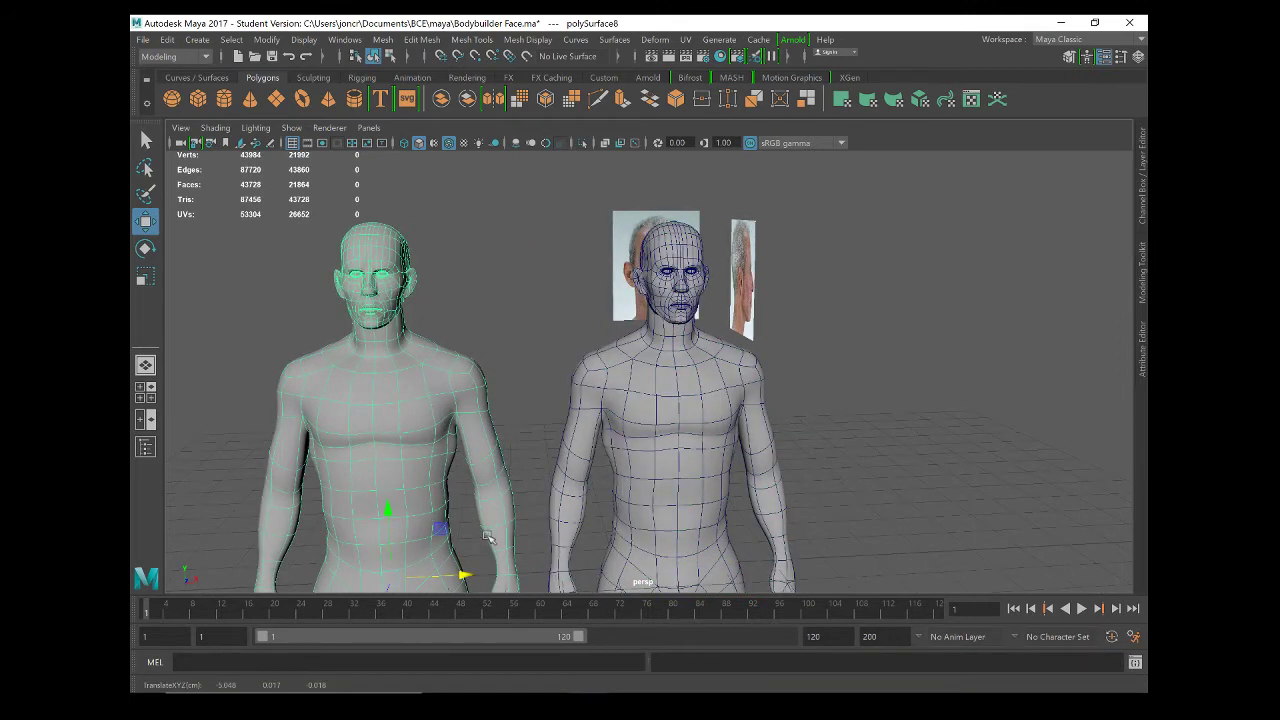
Set the original body to unsmoothed display and keep the duplicate in smooth preview for a side-by-side comparison
{"action": "left_click", "coordinate": [645, 478]}
{"action": "key", "text": "1"}
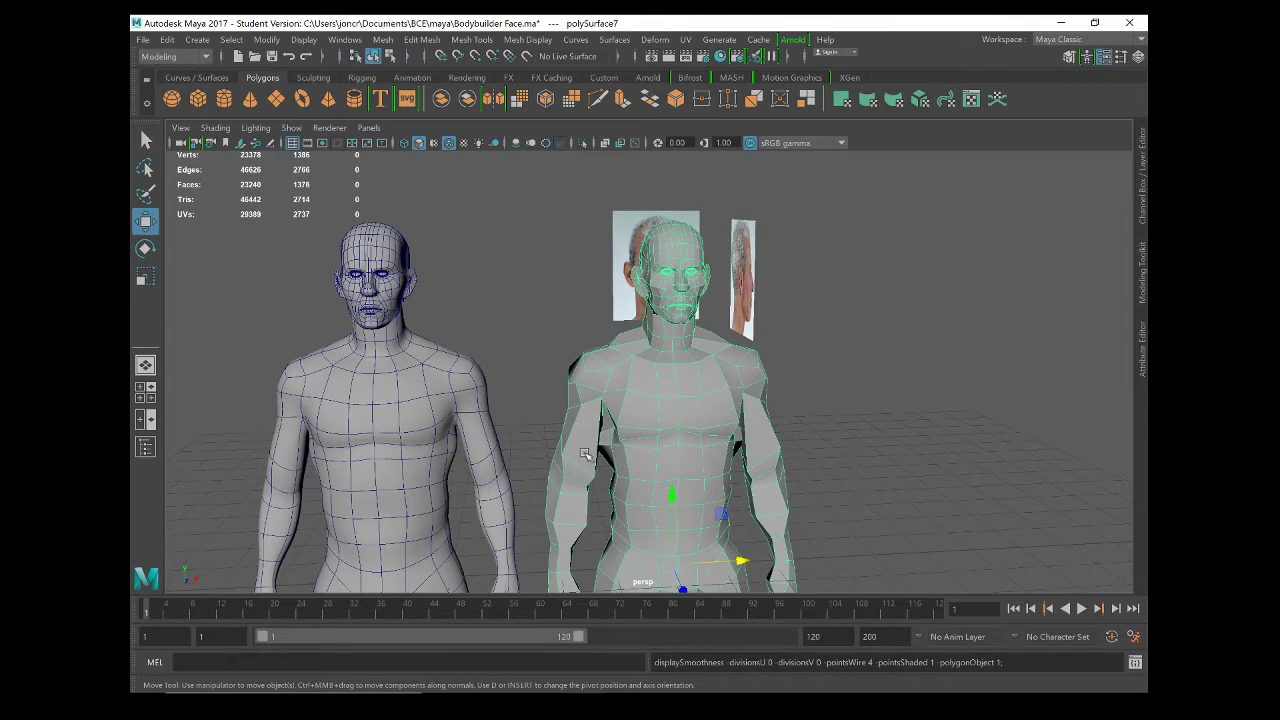
{"action": "left_click", "coordinate": [436, 487]}
{"action": "key", "text": "1"}
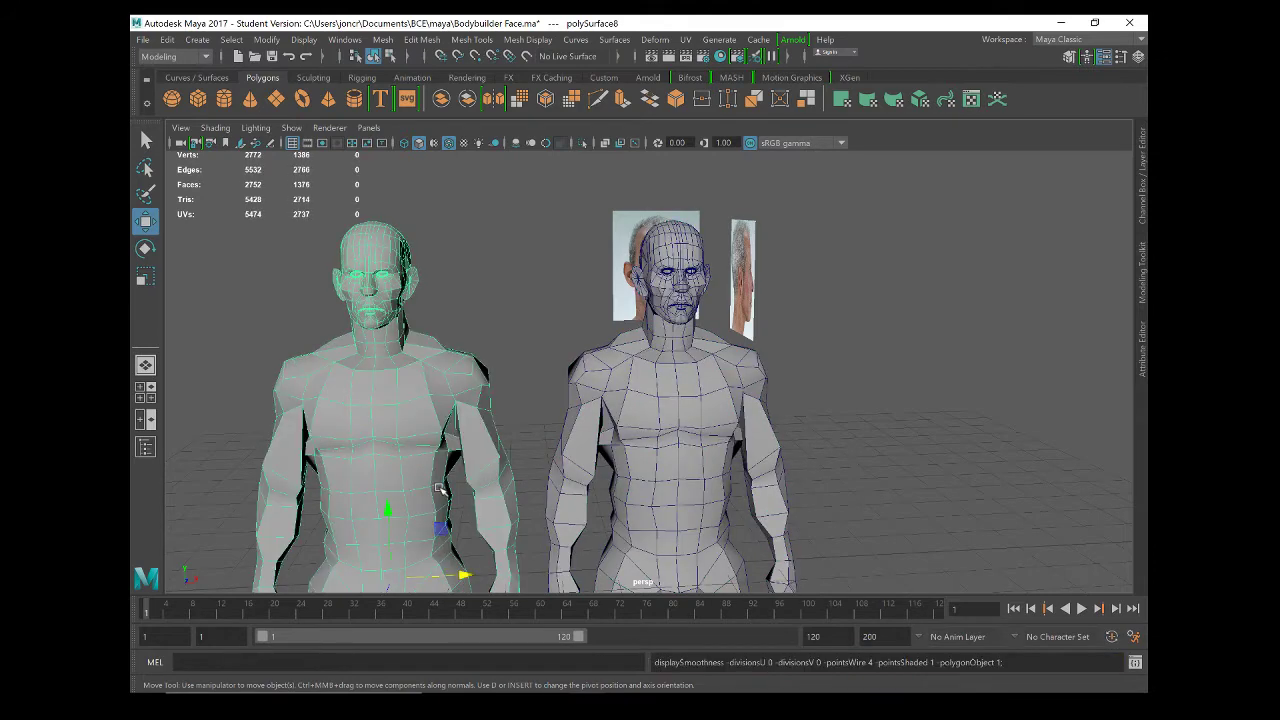
{"action": "key", "text": "3"}
{"action": "left_click_drag", "start_coordinate": [444, 457], "coordinate": [807, 437], "text": "alt"}
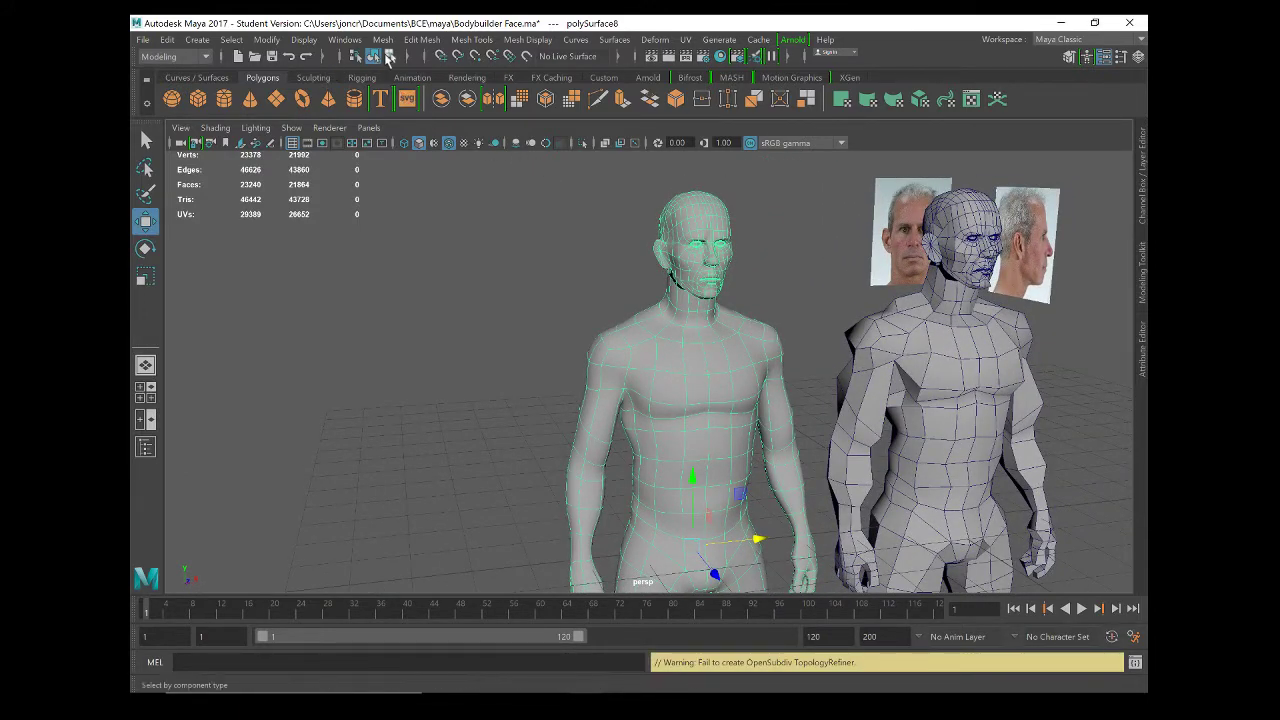
Convert the duplicate body's smooth mesh preview to polygons and reselect the resulting dense mesh
{"action": "left_click", "coordinate": [270, 41]}
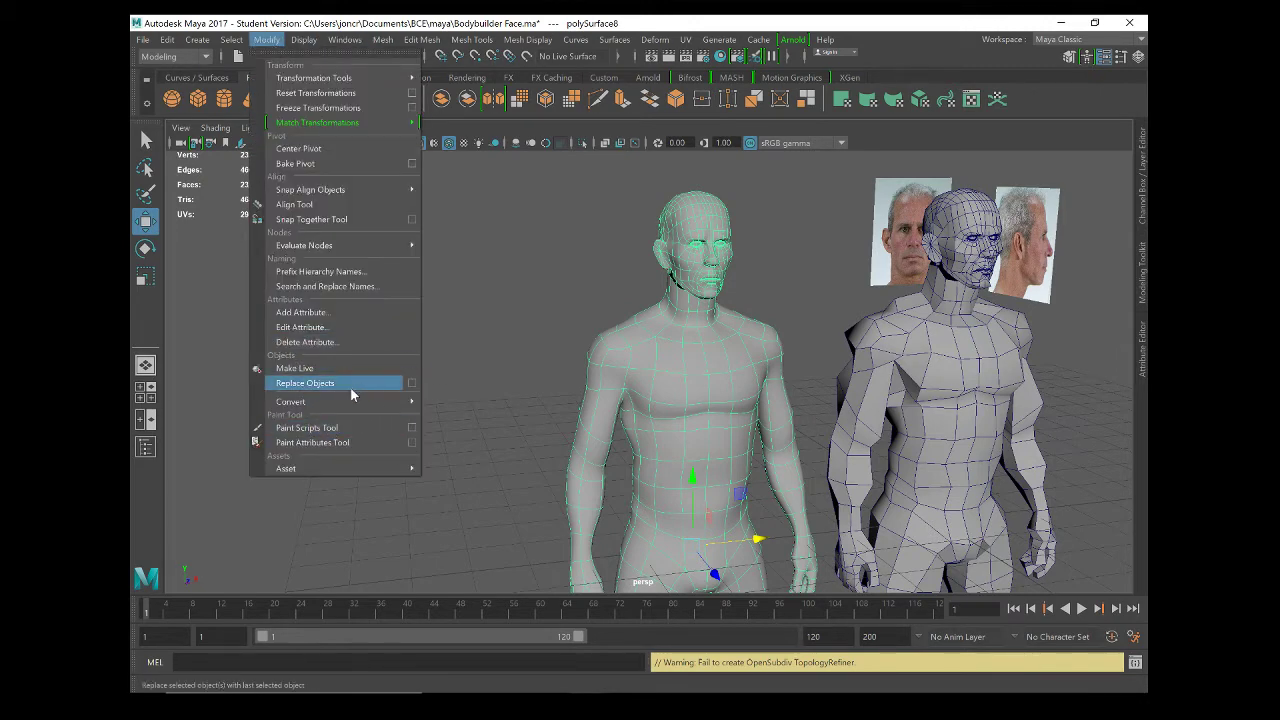
{"action": "mouse_move", "coordinate": [318, 402]}
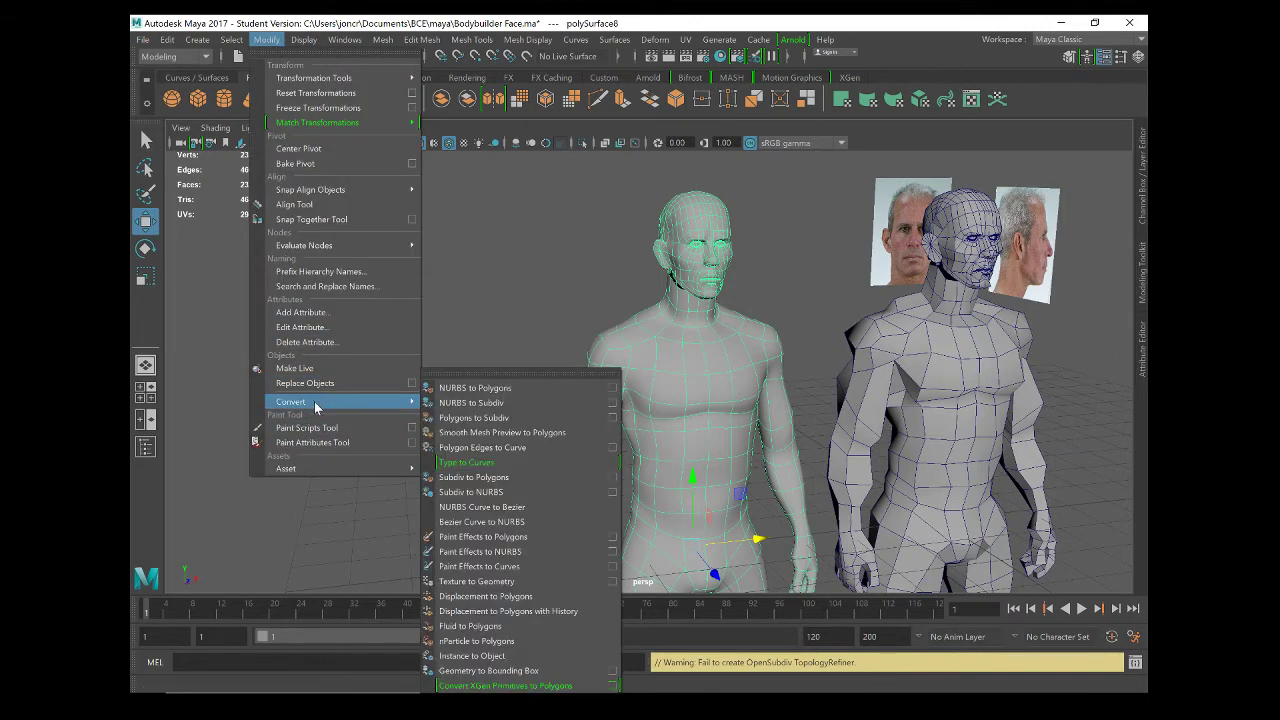
{"action": "left_click", "coordinate": [515, 433]}
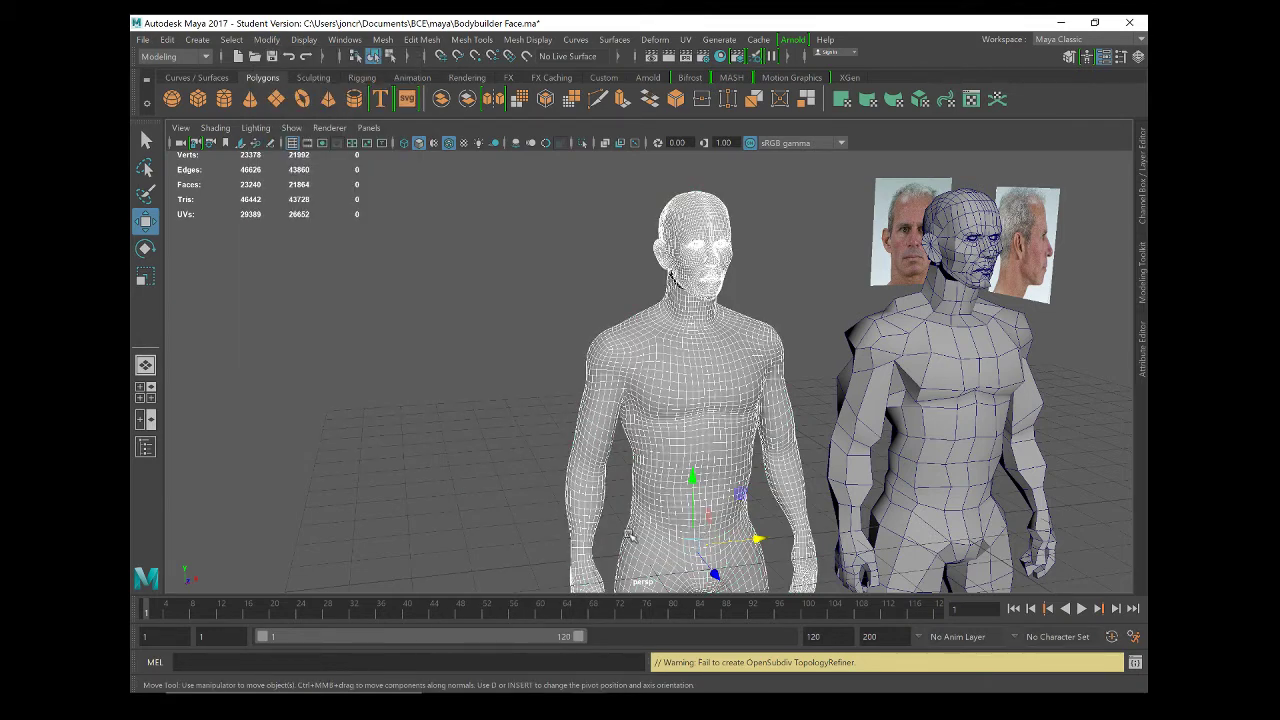
{"action": "left_click_drag", "start_coordinate": [635, 532], "coordinate": [728, 461], "text": "alt"}
{"action": "left_click", "coordinate": [617, 488]}
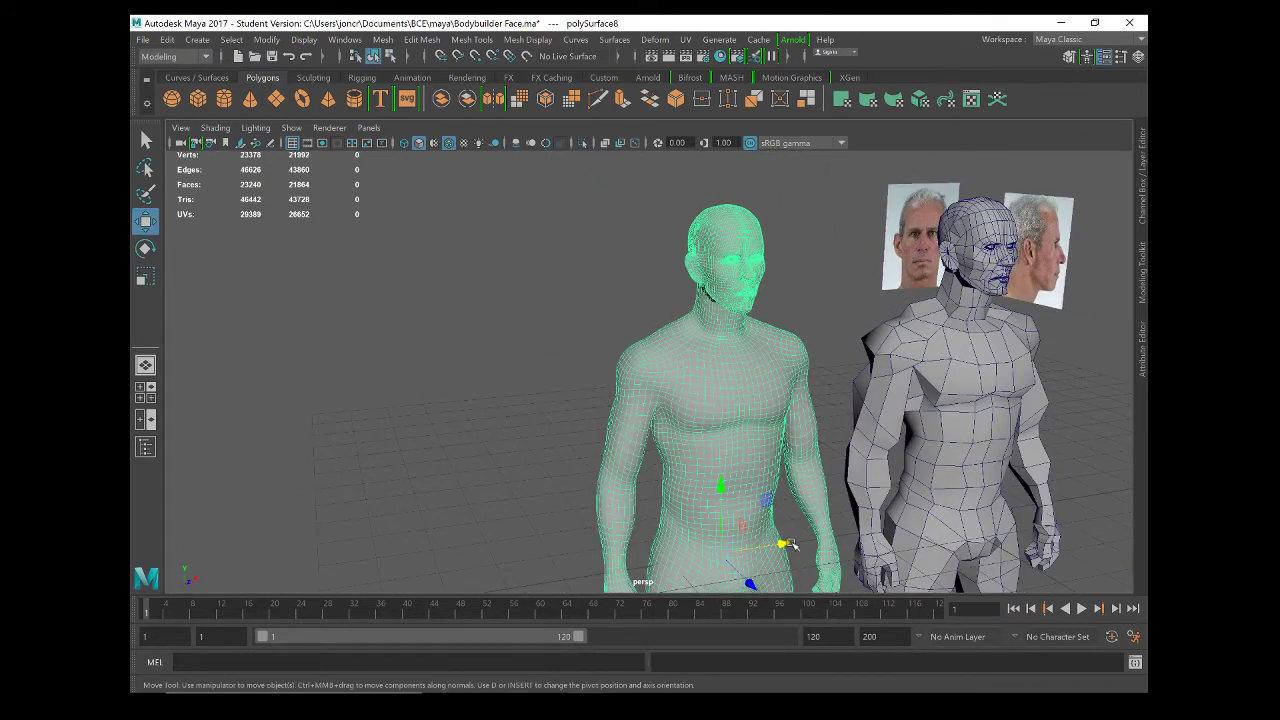
Try applying smooth preview to the converted body, cancel the operation, and select the original low-poly body for comparison
{"action": "key", "text": "3"}
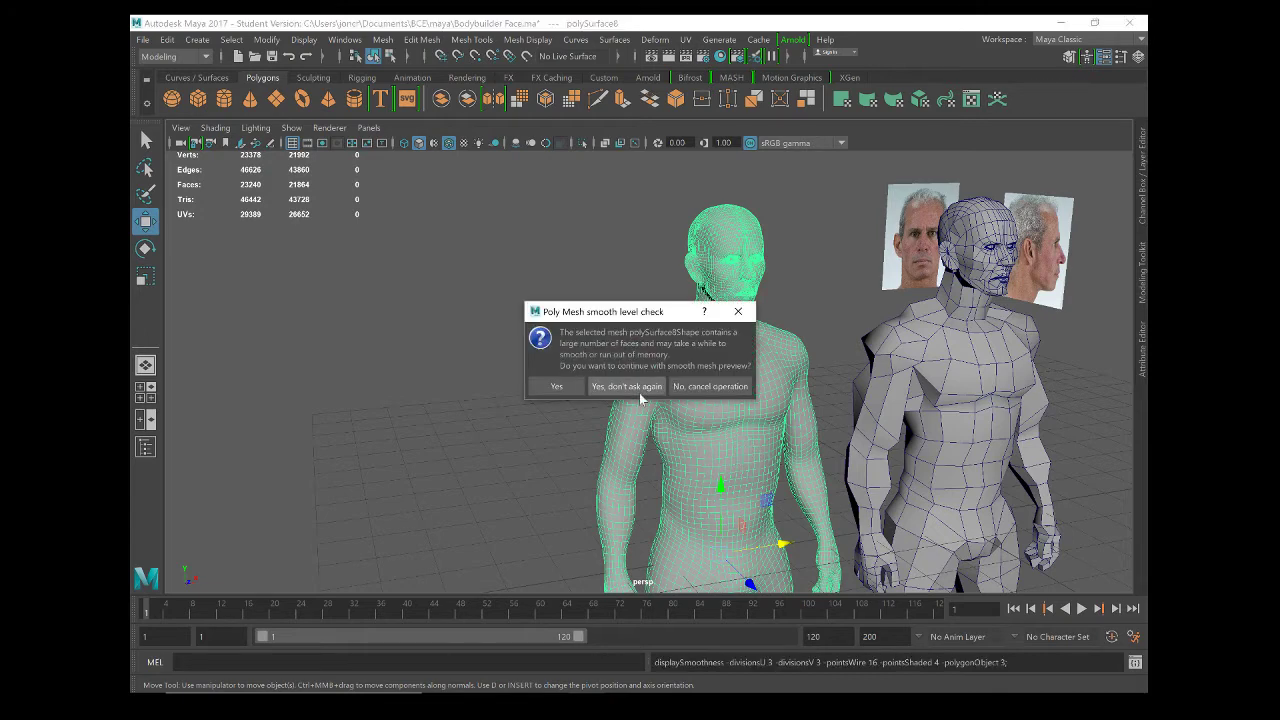
{"action": "left_click", "coordinate": [710, 386]}
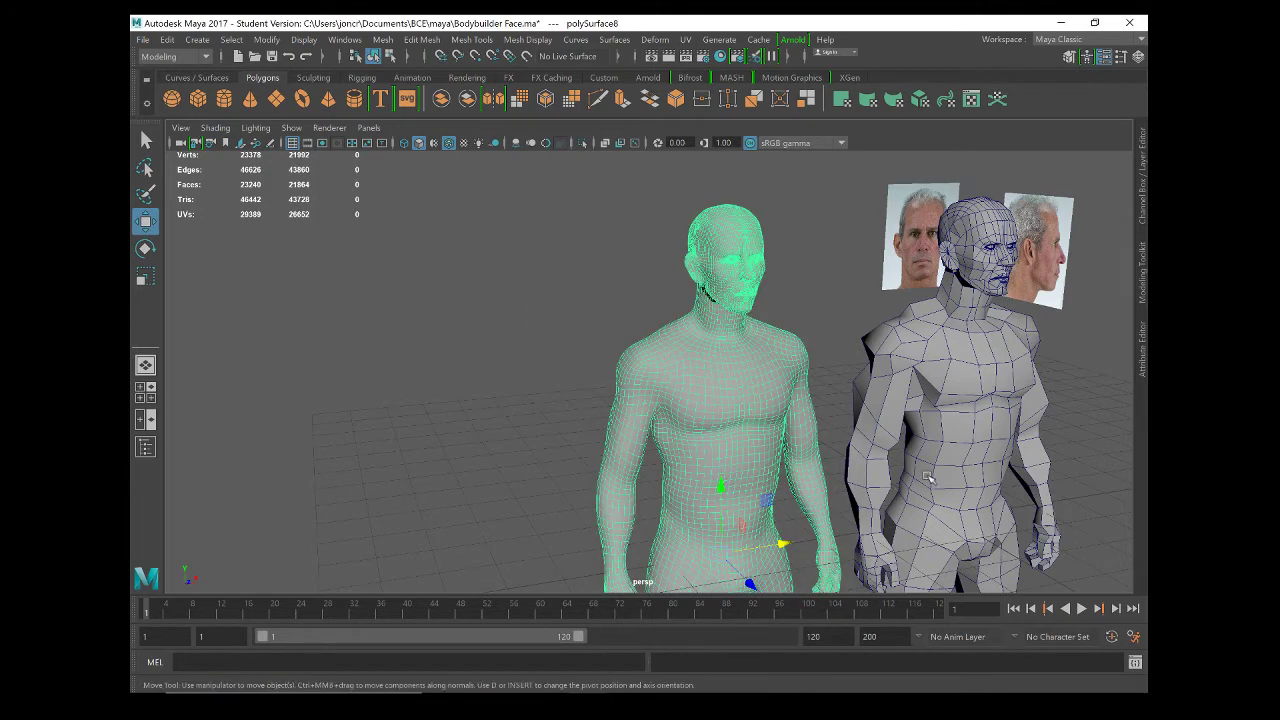
{"action": "left_click", "coordinate": [952, 456]}
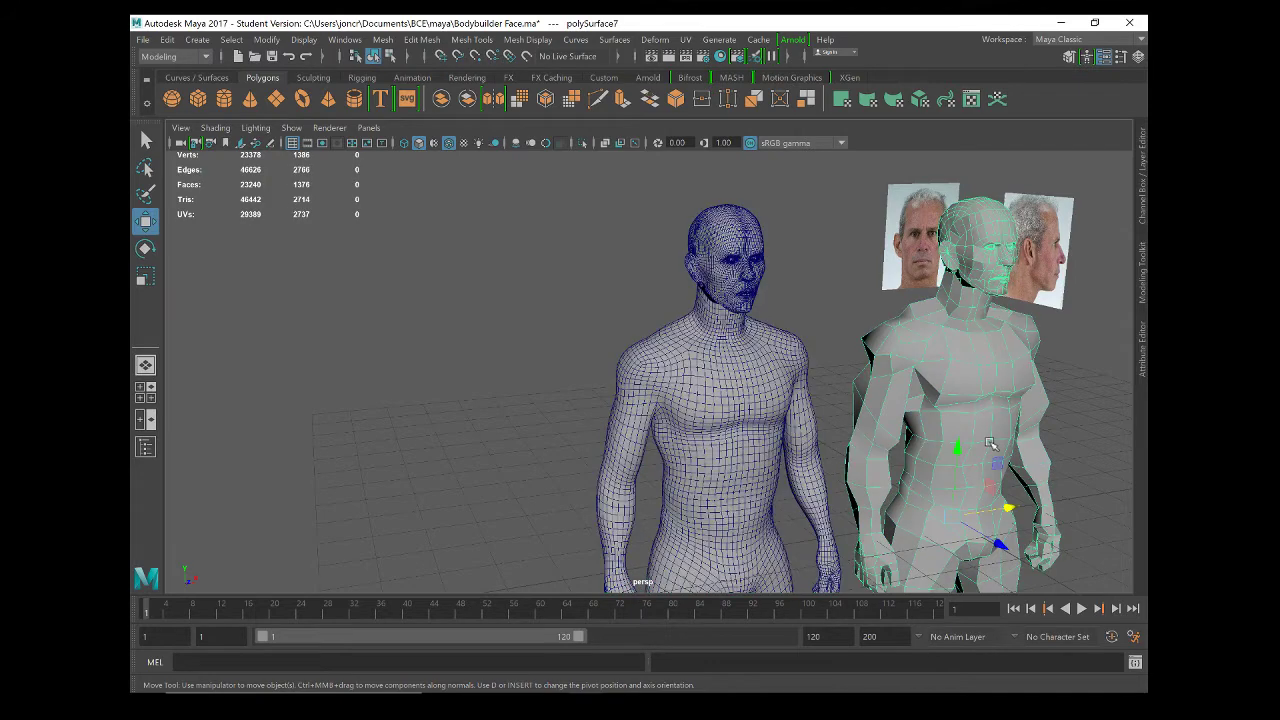
Select the converted smooth body and delete its construction history
{"action": "left_click", "coordinate": [756, 440]}
{"action": "scroll", "coordinate": [698, 475], "scroll_direction": "down", "scroll_amount": 2}
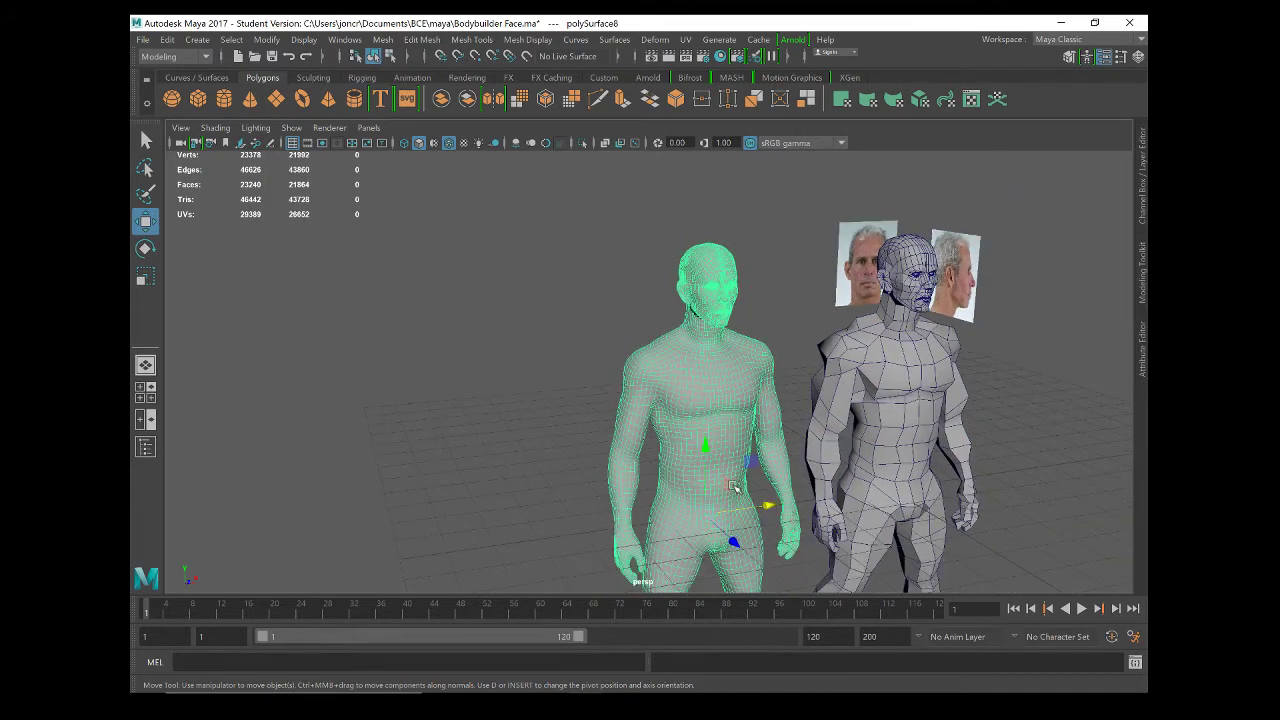
{"action": "left_click", "coordinate": [167, 39]}
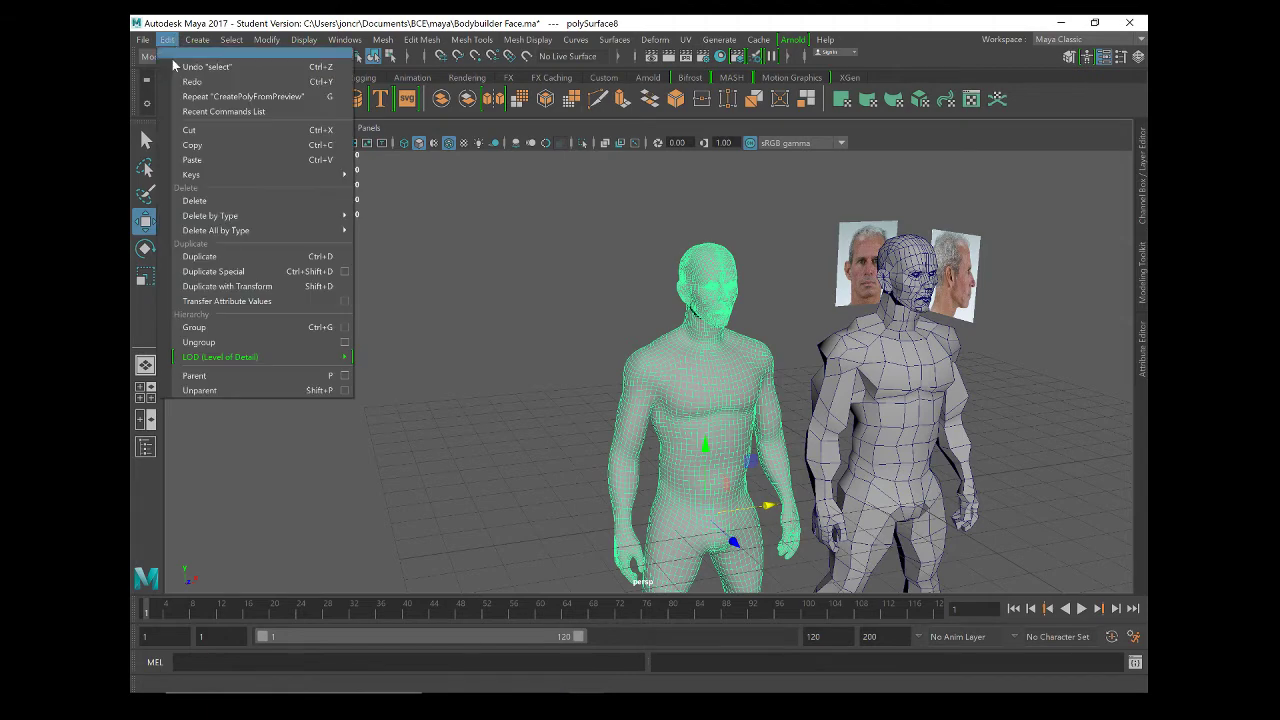
{"action": "mouse_move", "coordinate": [251, 215]}
{"action": "left_click", "coordinate": [390, 226]}
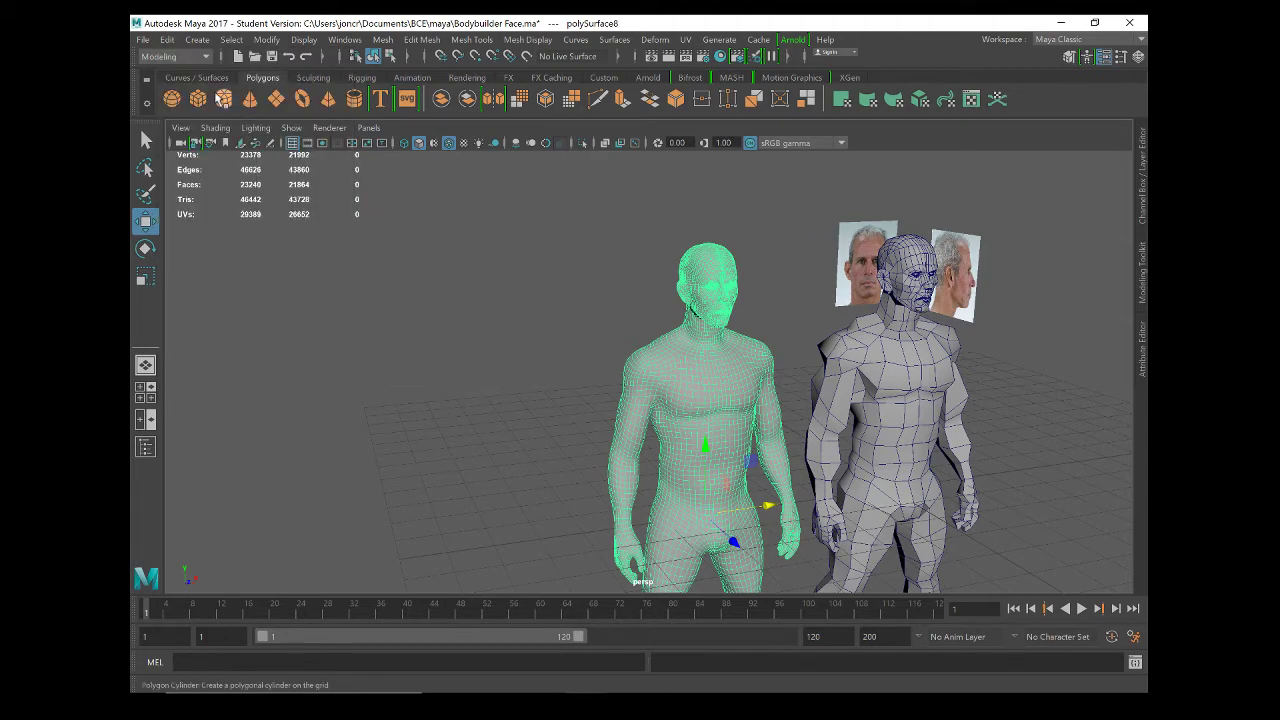
Export the selected smooth body as an FBX file named Human3 in the assets folder
{"action": "left_click", "coordinate": [143, 40]}
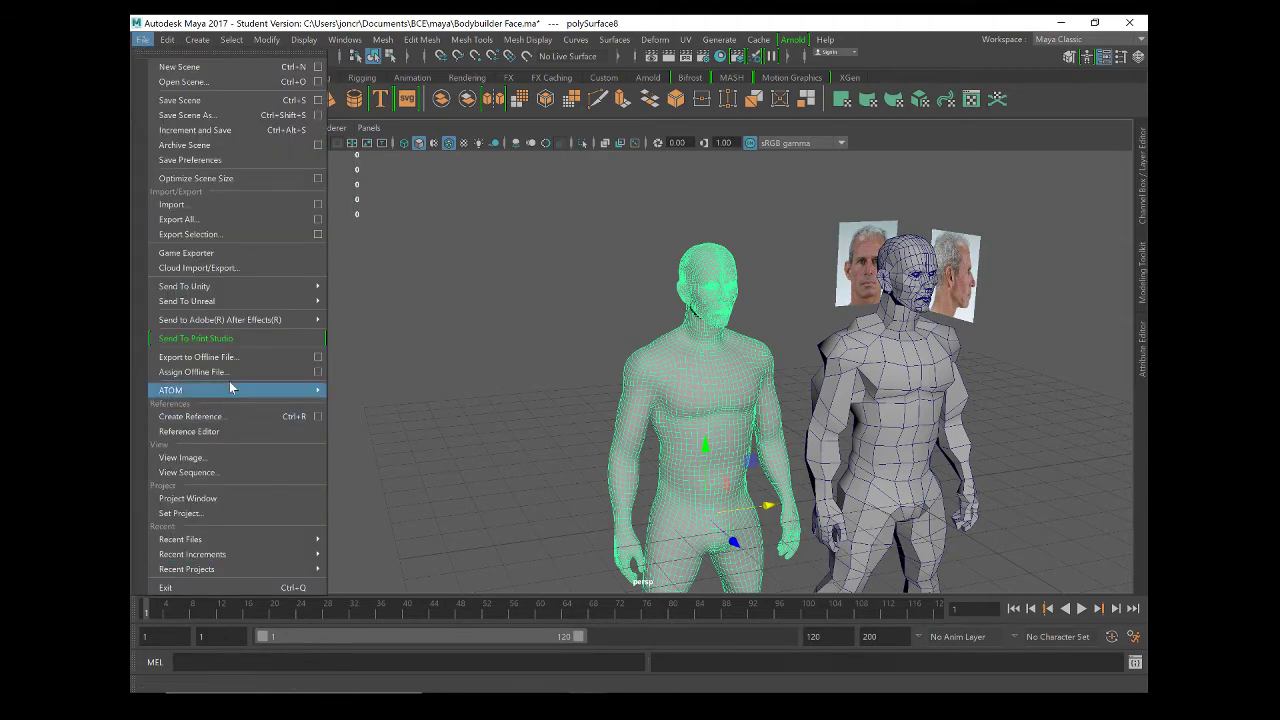
{"action": "left_click", "coordinate": [223, 236]}
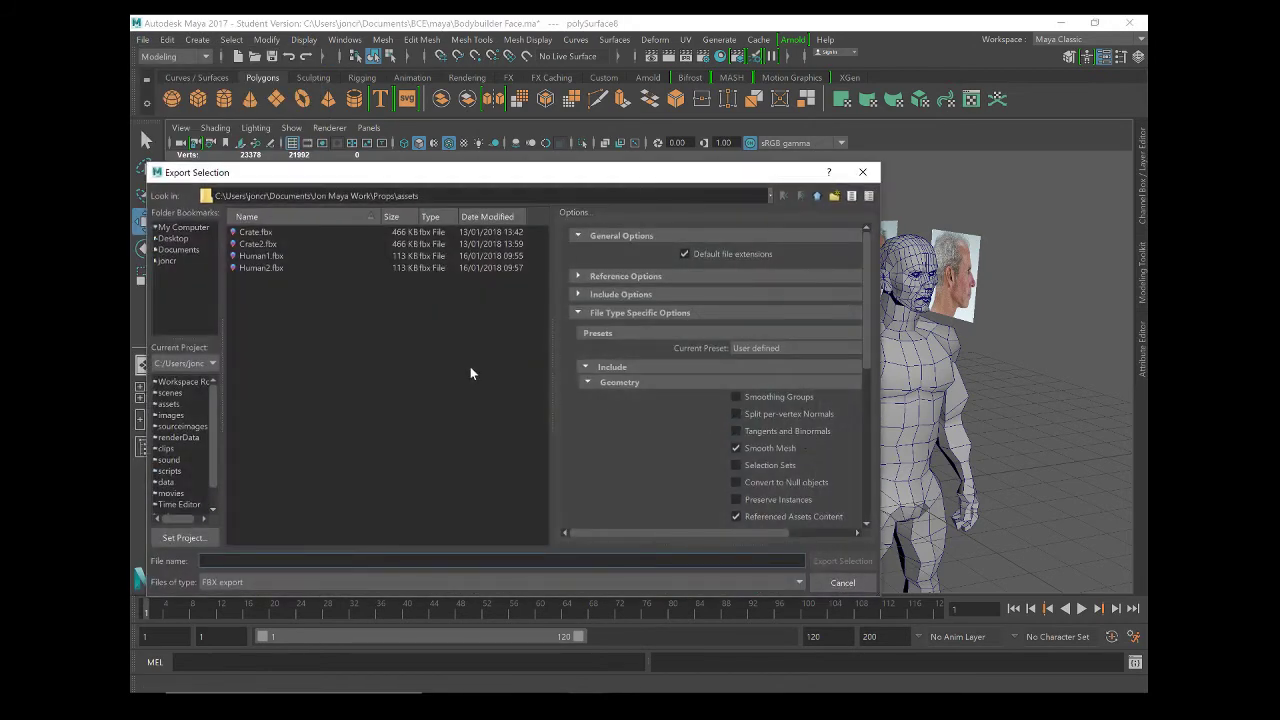
{"action": "left_click", "coordinate": [585, 384]}
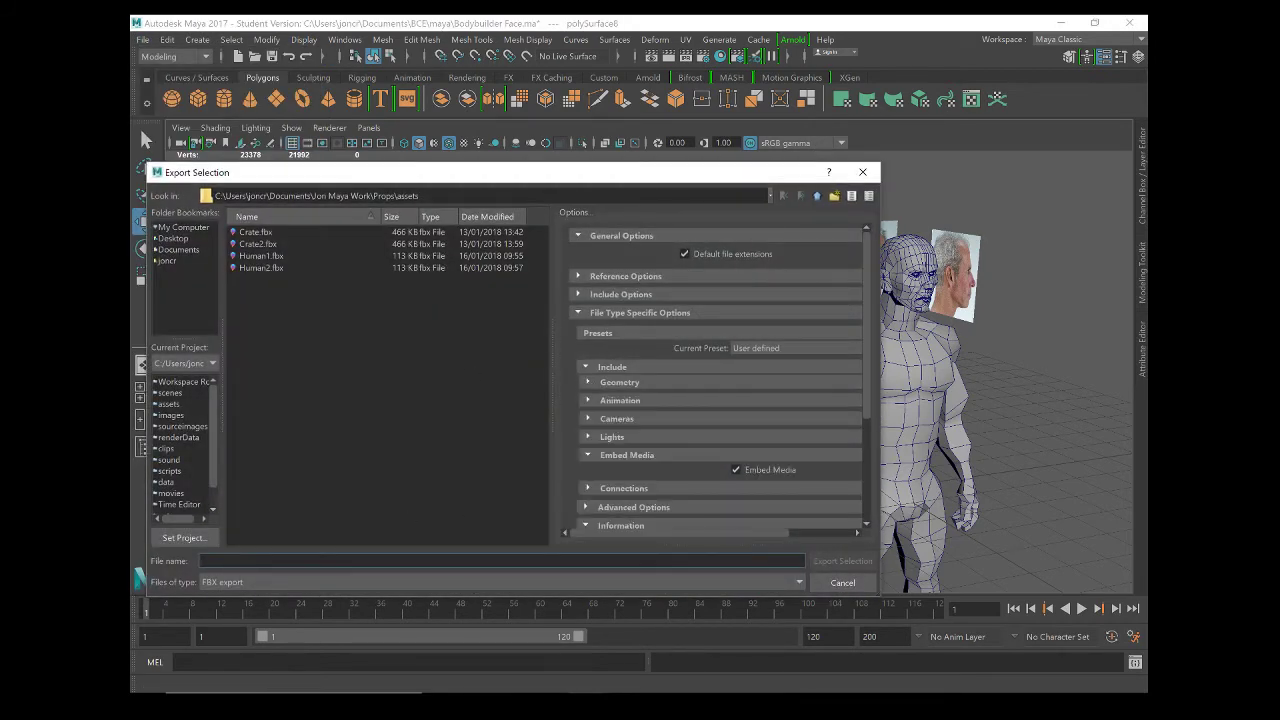
{"action": "type", "text": "Humain"}
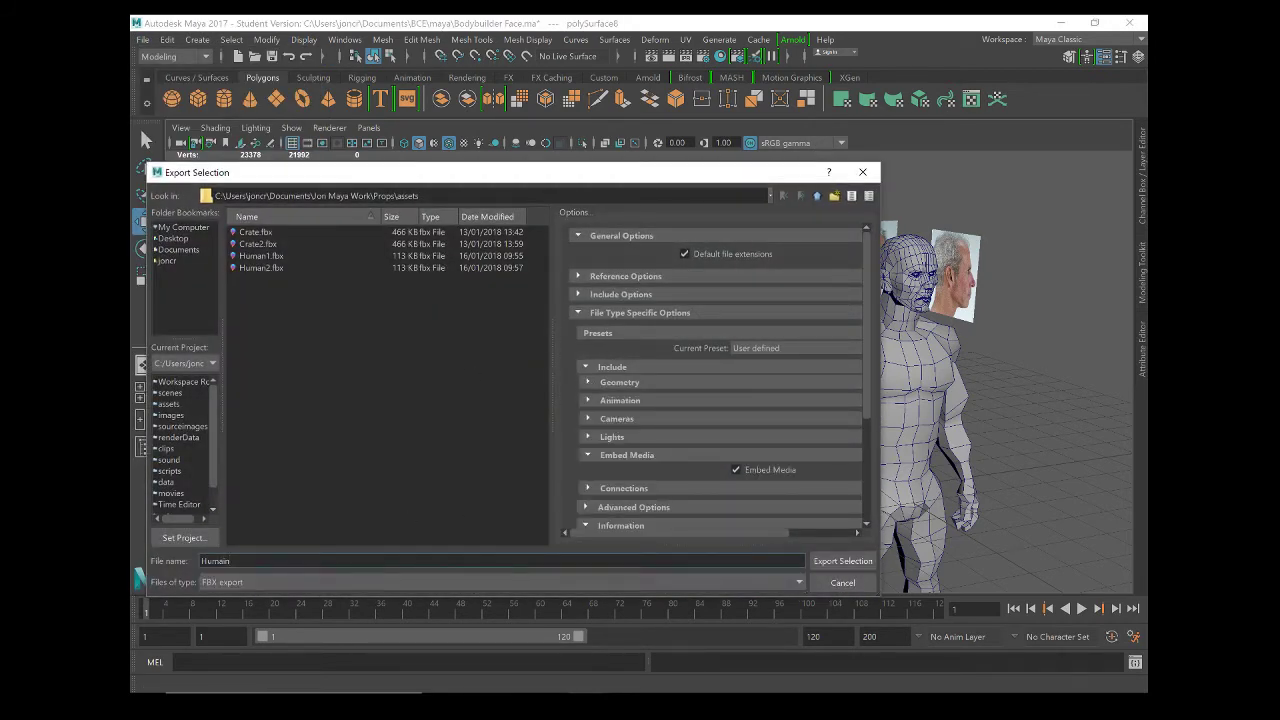
{"action": "key", "text": "BackSpace"}
{"action": "key", "text": "BackSpace"}
{"action": "type", "text": "n3"}
{"action": "left_click", "coordinate": [850, 561]}
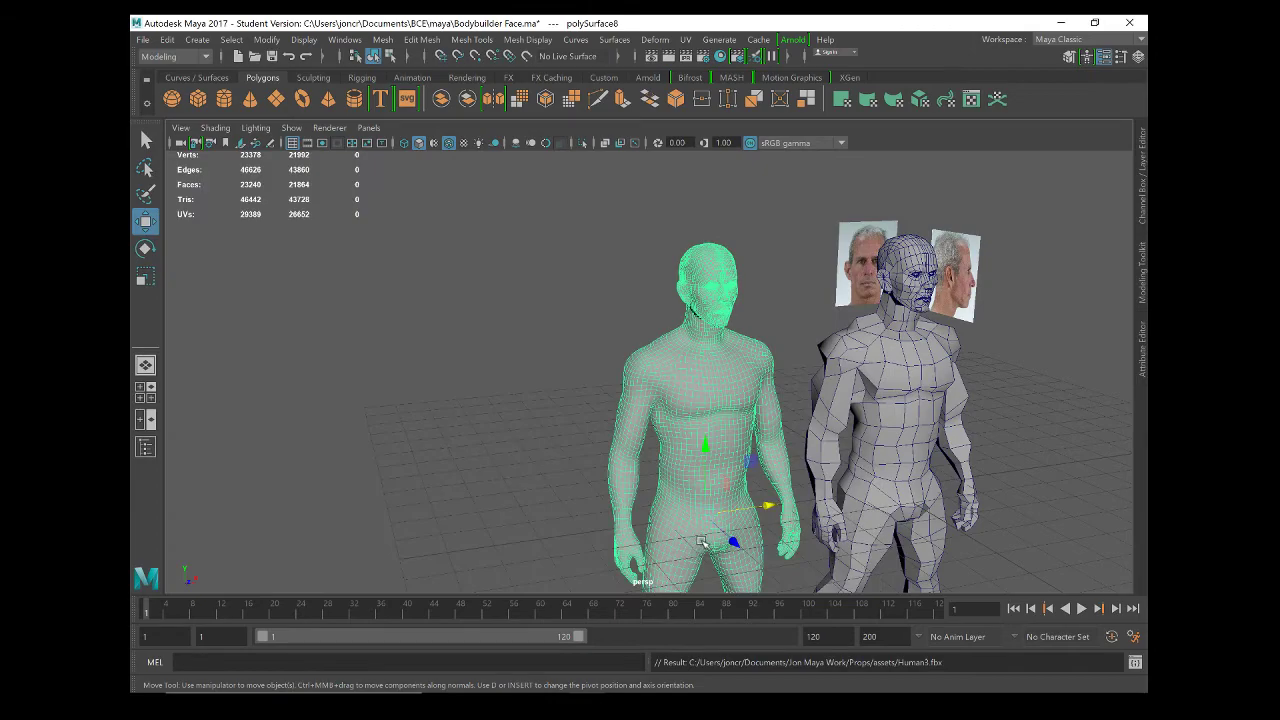
Switch to Unity and import Human3.fbx as a new asset
{"action": "key", "text": "alt+Tab"}
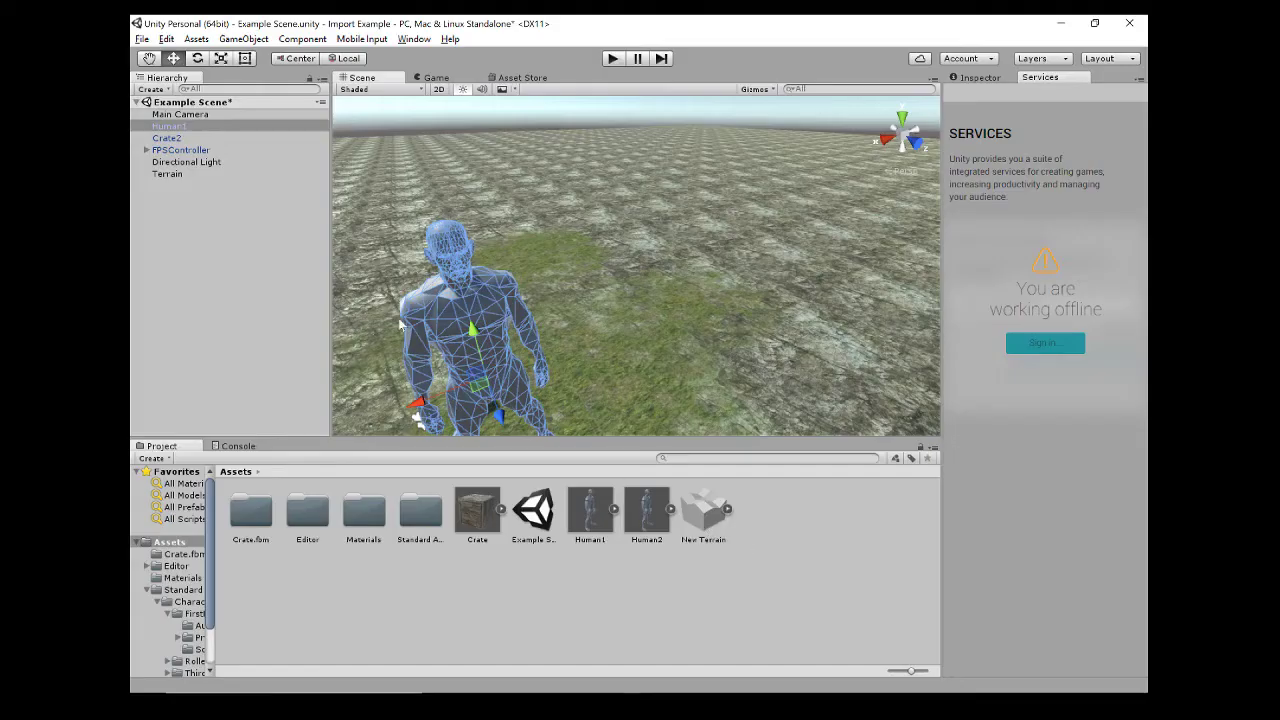
{"action": "scroll", "coordinate": [437, 306], "scroll_direction": "down", "scroll_amount": 5}
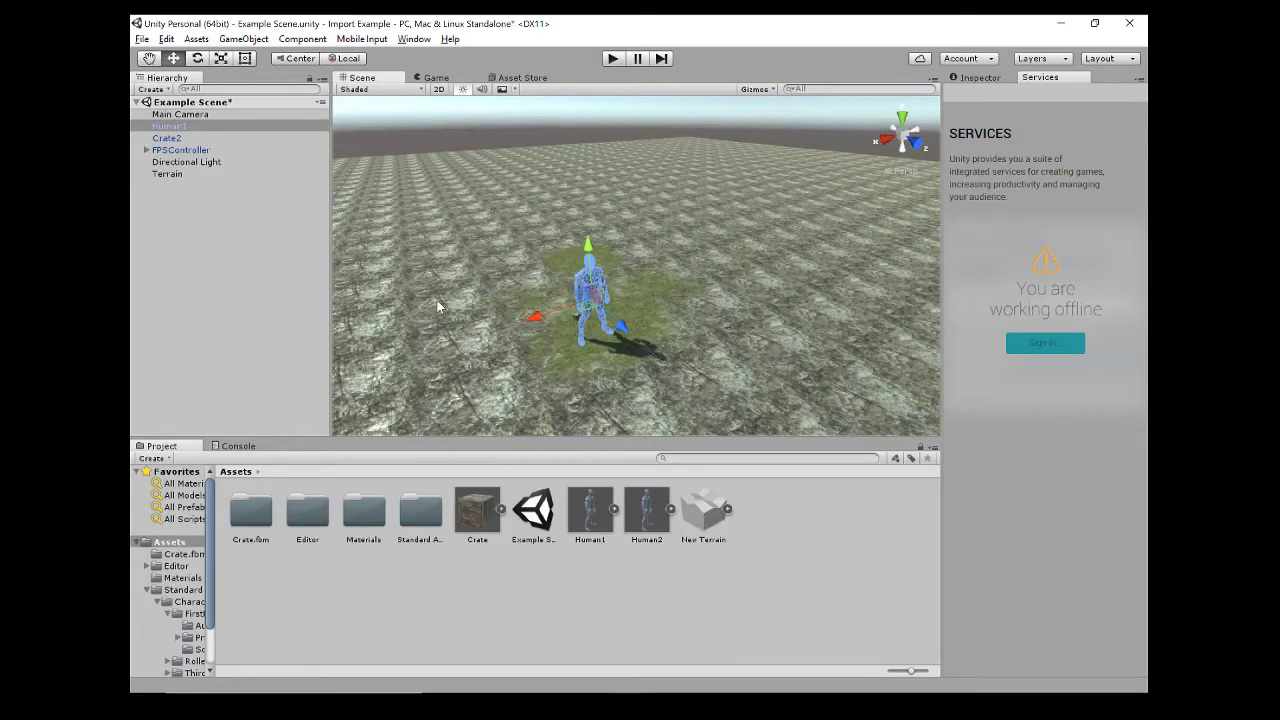
{"action": "left_click", "coordinate": [195, 40]}
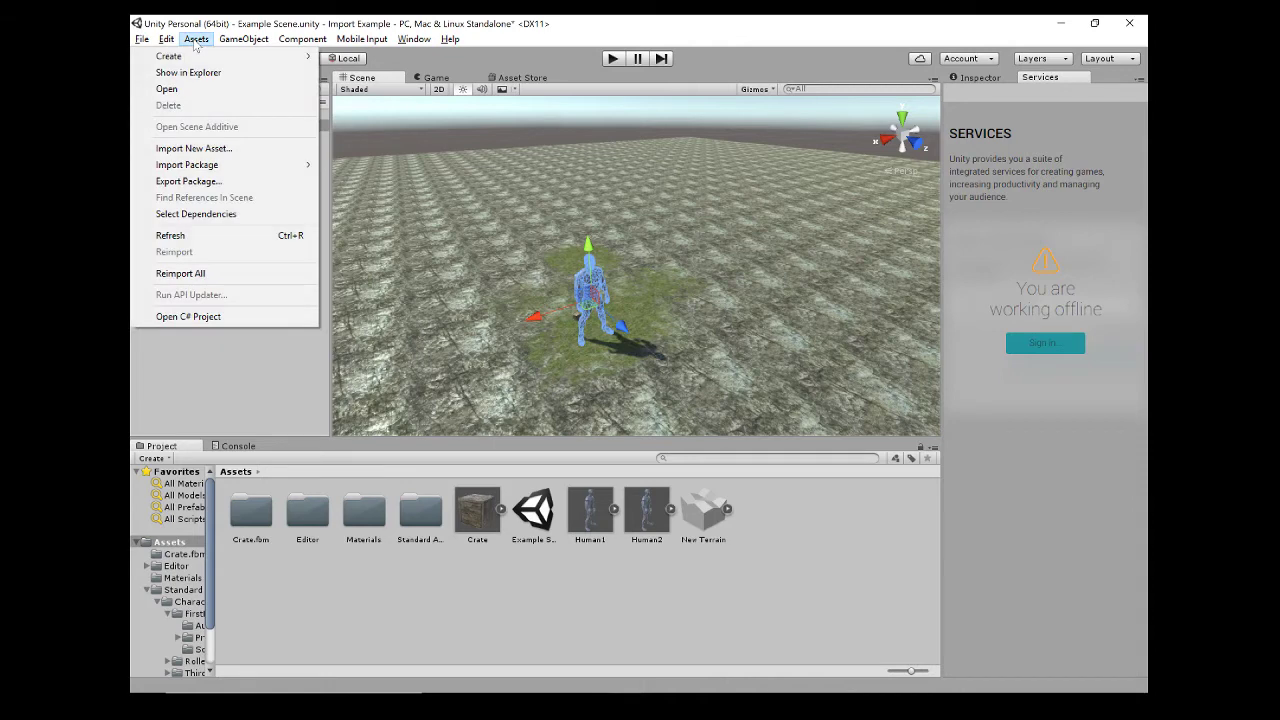
{"action": "left_click", "coordinate": [190, 148]}
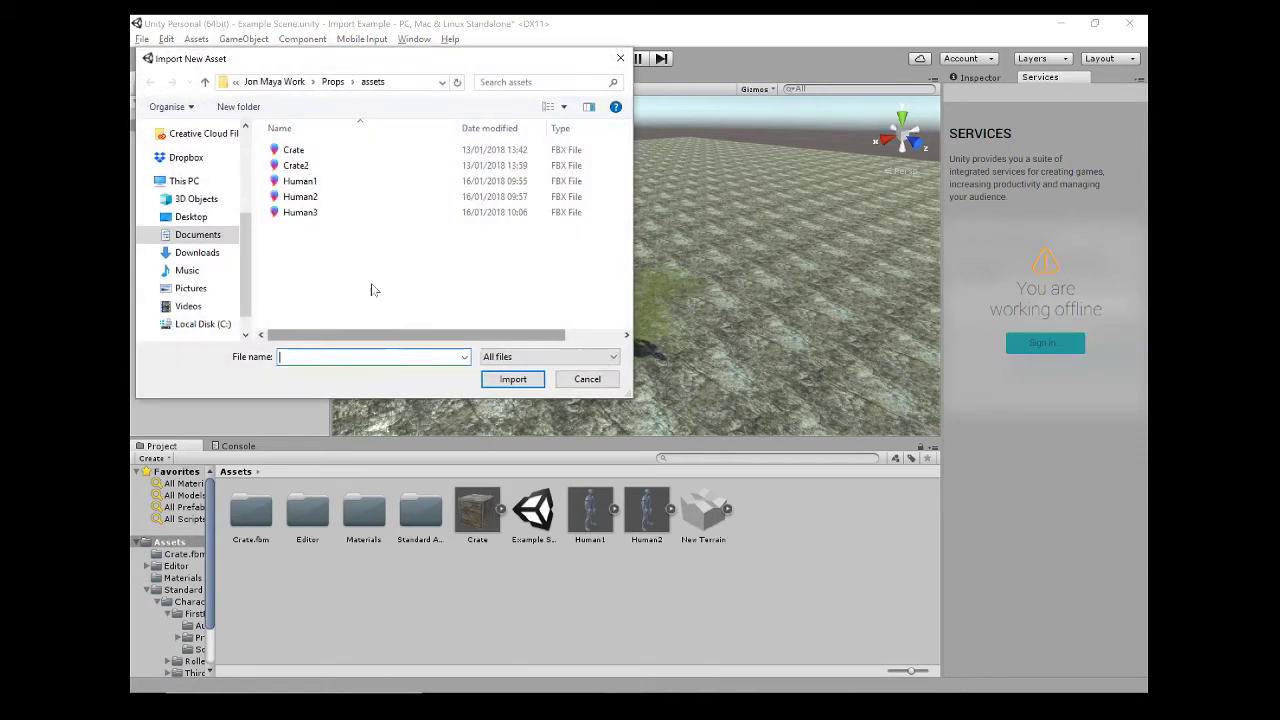
{"action": "left_click", "coordinate": [299, 212]}
{"action": "left_click", "coordinate": [514, 379]}
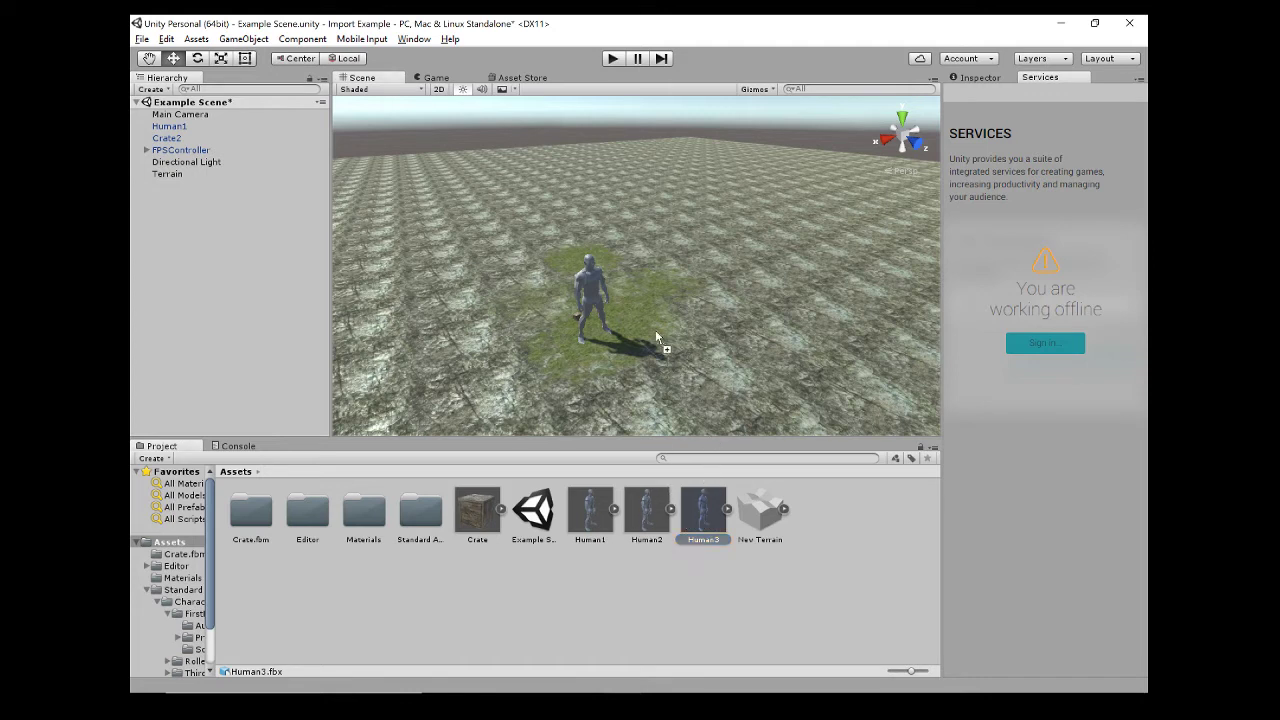
Place Human3 beside Human1 in the scene, scaled up uniformly and raised to stand on the terrain
{"action": "left_click_drag", "start_coordinate": [656, 336], "coordinate": [802, 342]}
{"action": "key", "text": "r"}
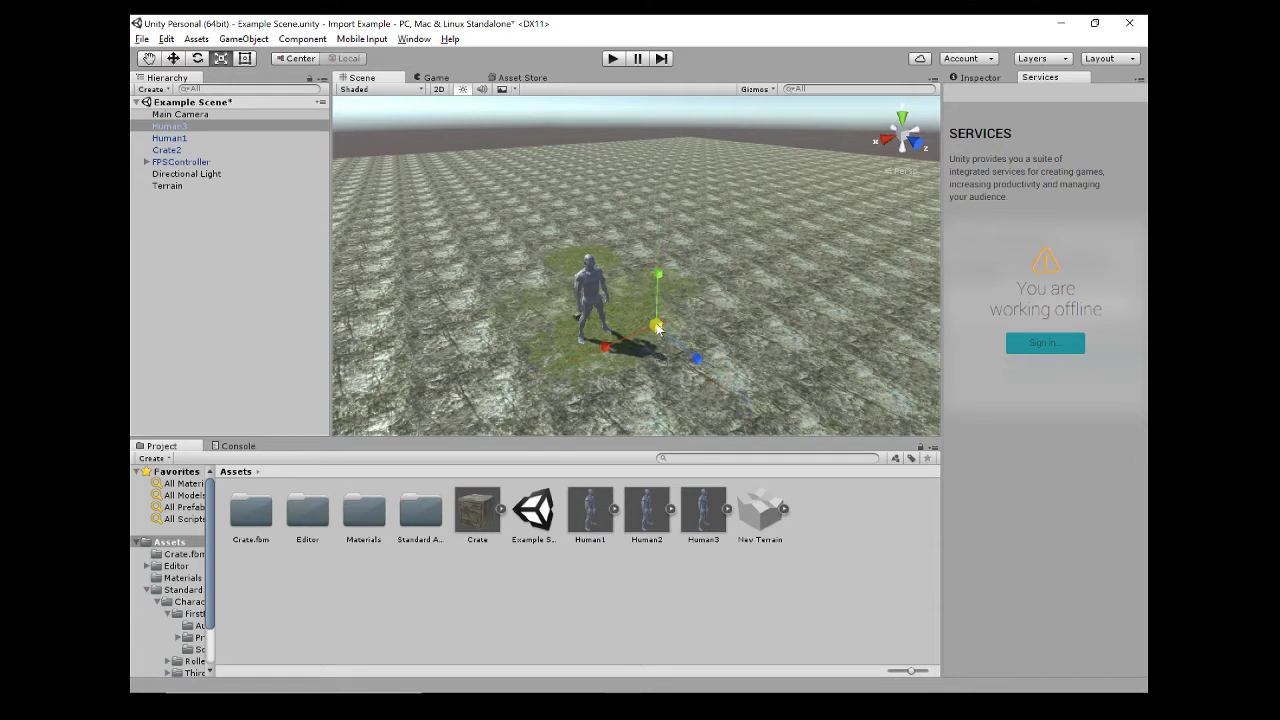
{"action": "left_click_drag", "start_coordinate": [657, 328], "coordinate": [852, 310]}
{"action": "left_click_drag", "start_coordinate": [655, 332], "coordinate": [670, 330]}
{"action": "key", "text": "w"}
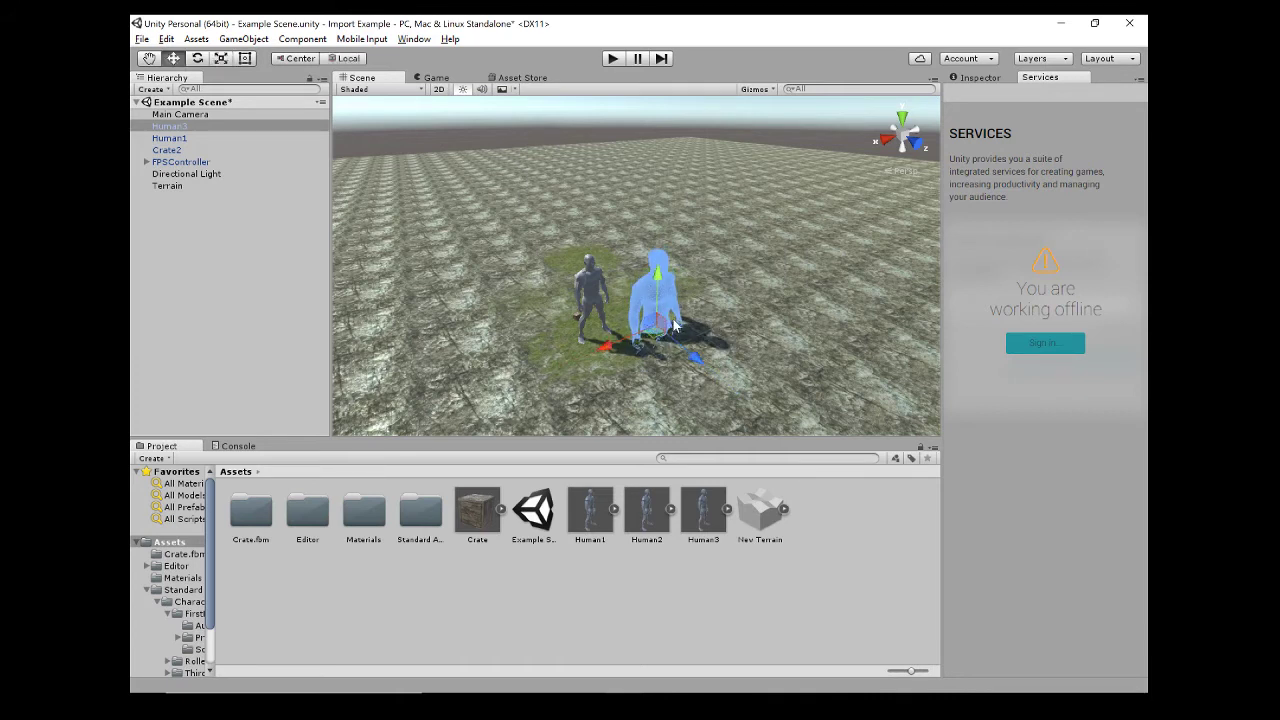
{"action": "left_click_drag", "start_coordinate": [652, 273], "coordinate": [665, 213]}
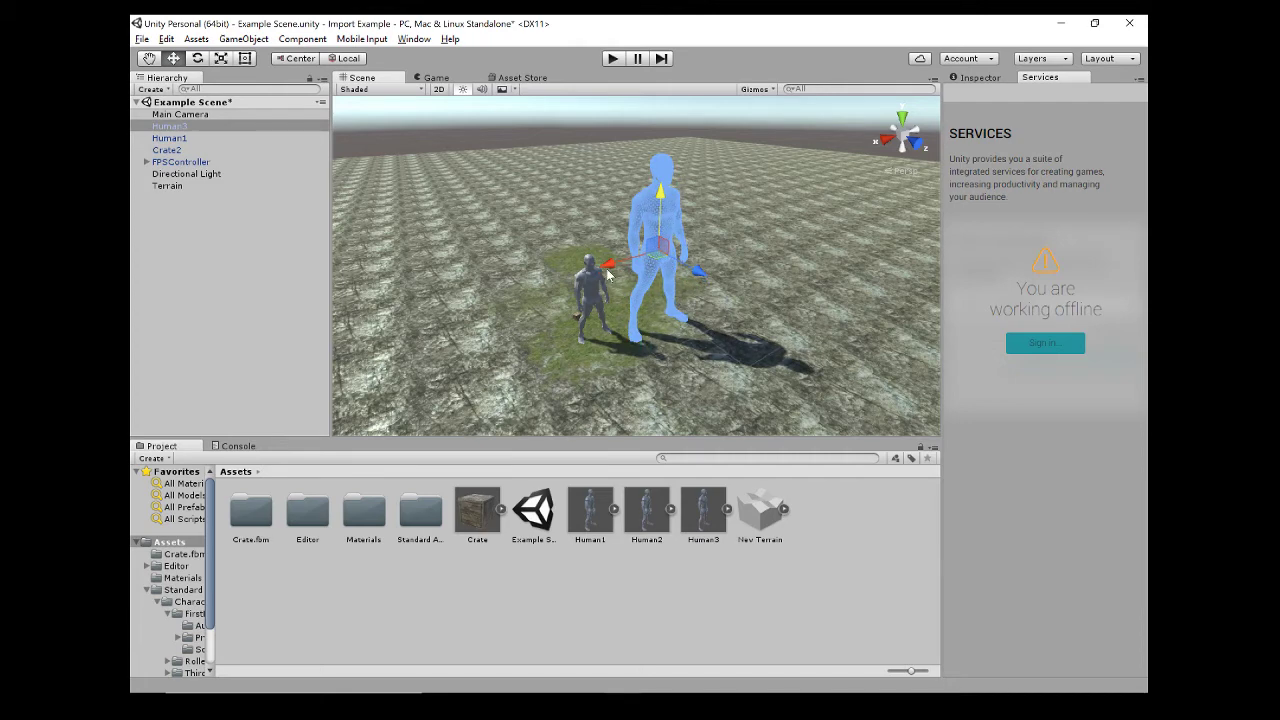
Examine Human1 and Human3 side by side from close up and farther away, comparing their surface smoothness
{"action": "scroll", "coordinate": [630, 283], "scroll_direction": "up", "scroll_amount": 5}
{"action": "left_click", "coordinate": [716, 352]}
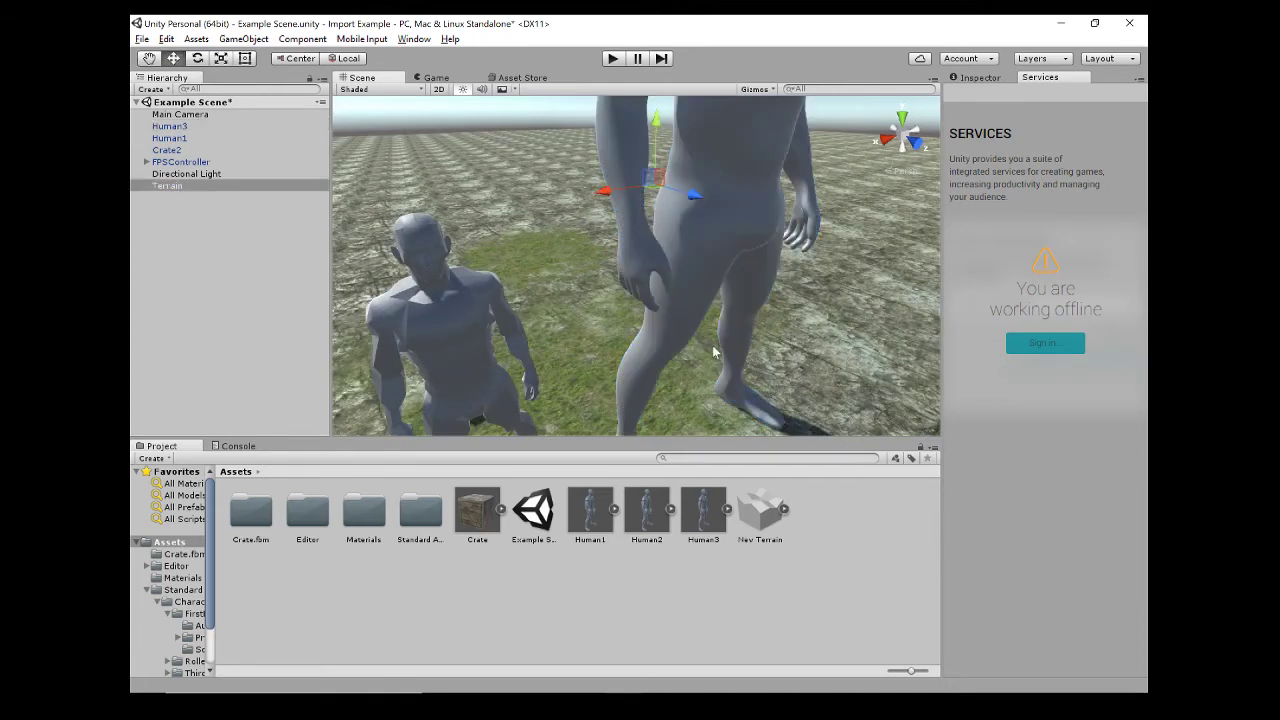
{"action": "left_click_drag", "start_coordinate": [716, 352], "coordinate": [713, 345], "text": "alt"}
{"action": "scroll", "coordinate": [713, 345], "scroll_direction": "down", "scroll_amount": 5}
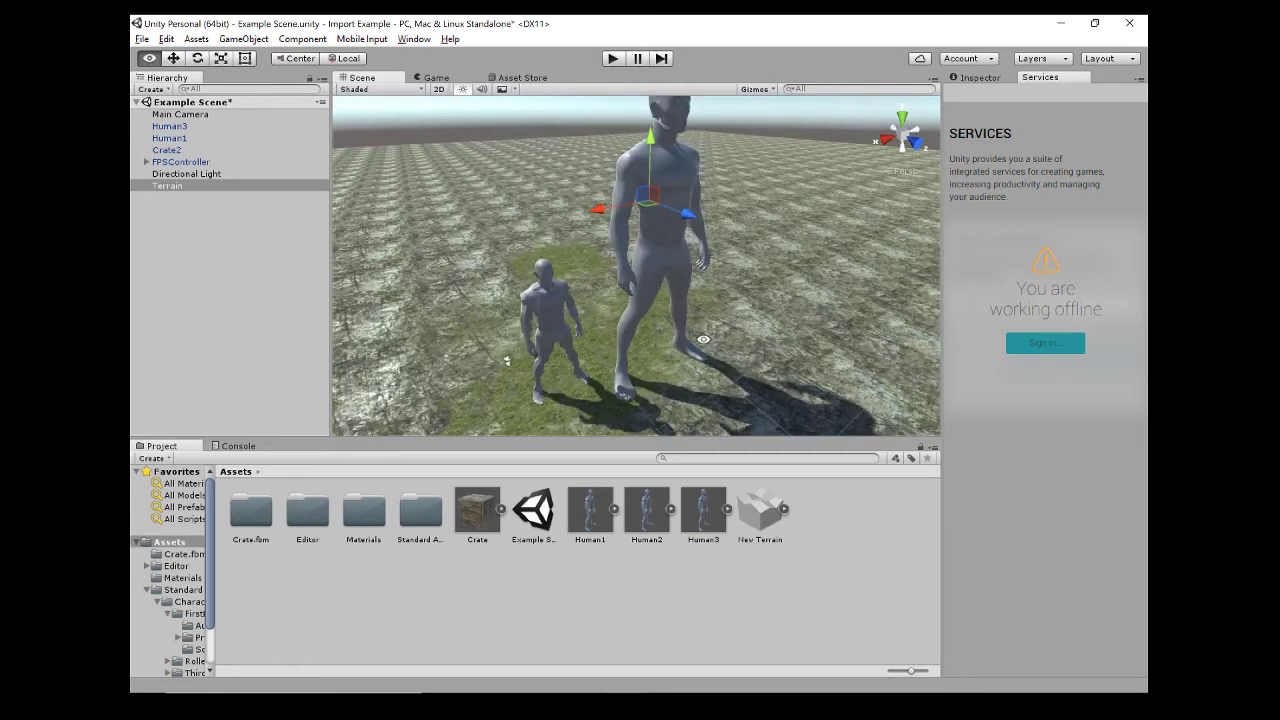
{"action": "left_click", "coordinate": [566, 330]}
{"action": "left_click", "coordinate": [669, 251]}
{"action": "left_click_drag", "start_coordinate": [669, 251], "coordinate": [601, 251], "text": "alt"}
{"action": "scroll", "coordinate": [586, 251], "scroll_direction": "up", "scroll_amount": 5}
{"action": "scroll", "coordinate": [596, 251], "scroll_direction": "down", "scroll_amount": 5}
{"action": "left_click", "coordinate": [837, 325]}
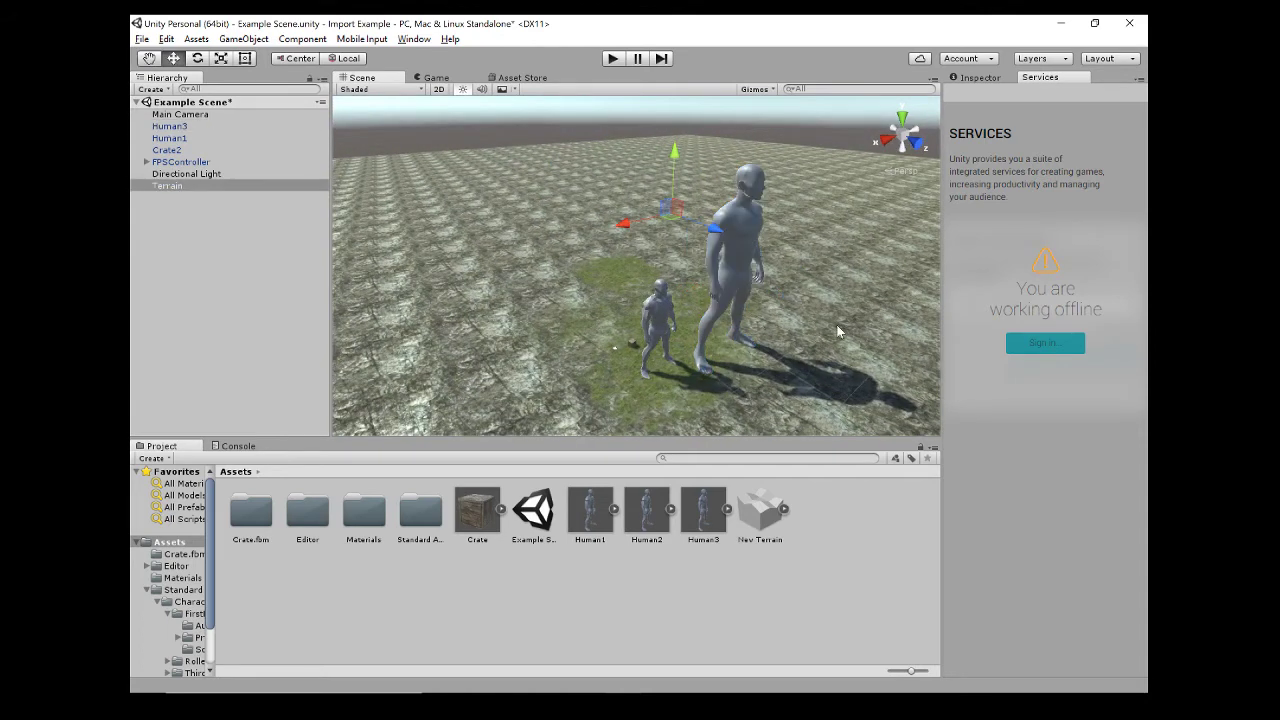
{"action": "left_click", "coordinate": [743, 257]}
{"action": "left_click", "coordinate": [789, 418]}
{"action": "left_click_drag", "start_coordinate": [686, 351], "coordinate": [655, 349], "text": "alt"}
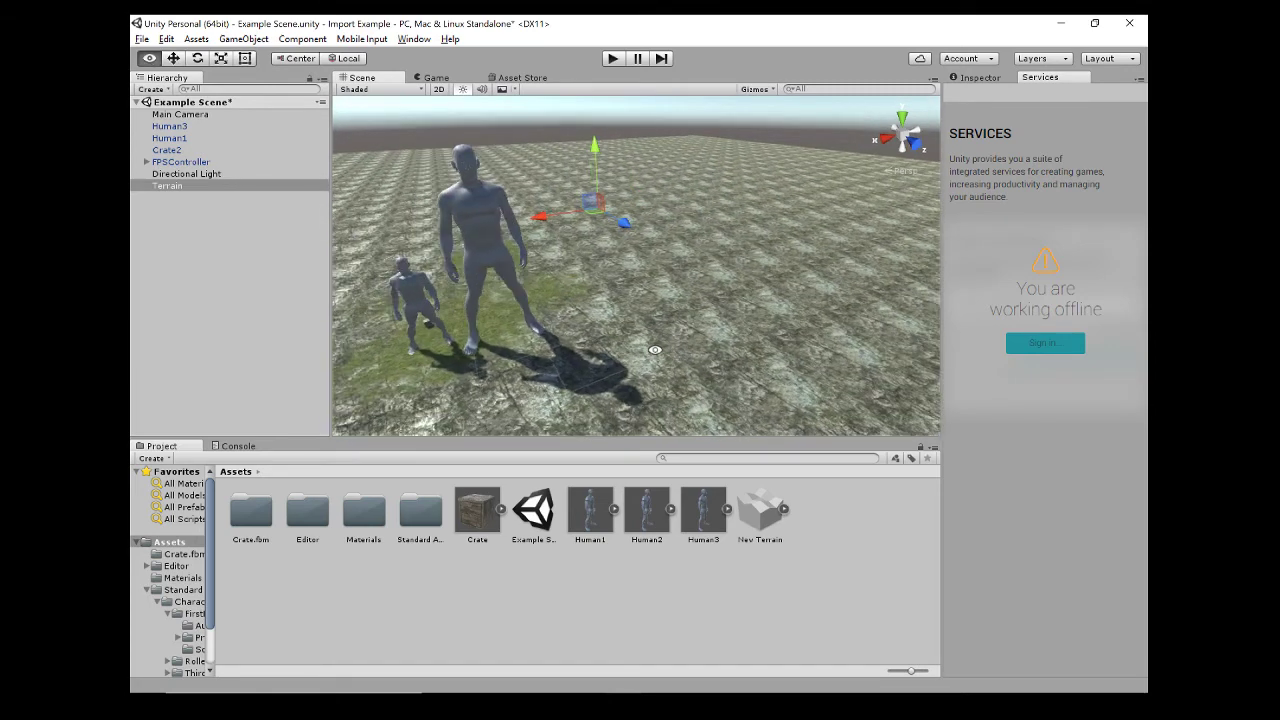
Scale Human1 up uniformly to roughly Human3's height and raise it out of the terrain
{"action": "left_click", "coordinate": [417, 302]}
{"action": "key", "text": "r"}
{"action": "left_click_drag", "start_coordinate": [411, 300], "coordinate": [402, 314]}
{"action": "key", "text": "w"}
{"action": "left_click_drag", "start_coordinate": [400, 258], "coordinate": [380, 204]}
{"action": "middle_click_drag", "start_coordinate": [492, 328], "coordinate": [517, 328]}
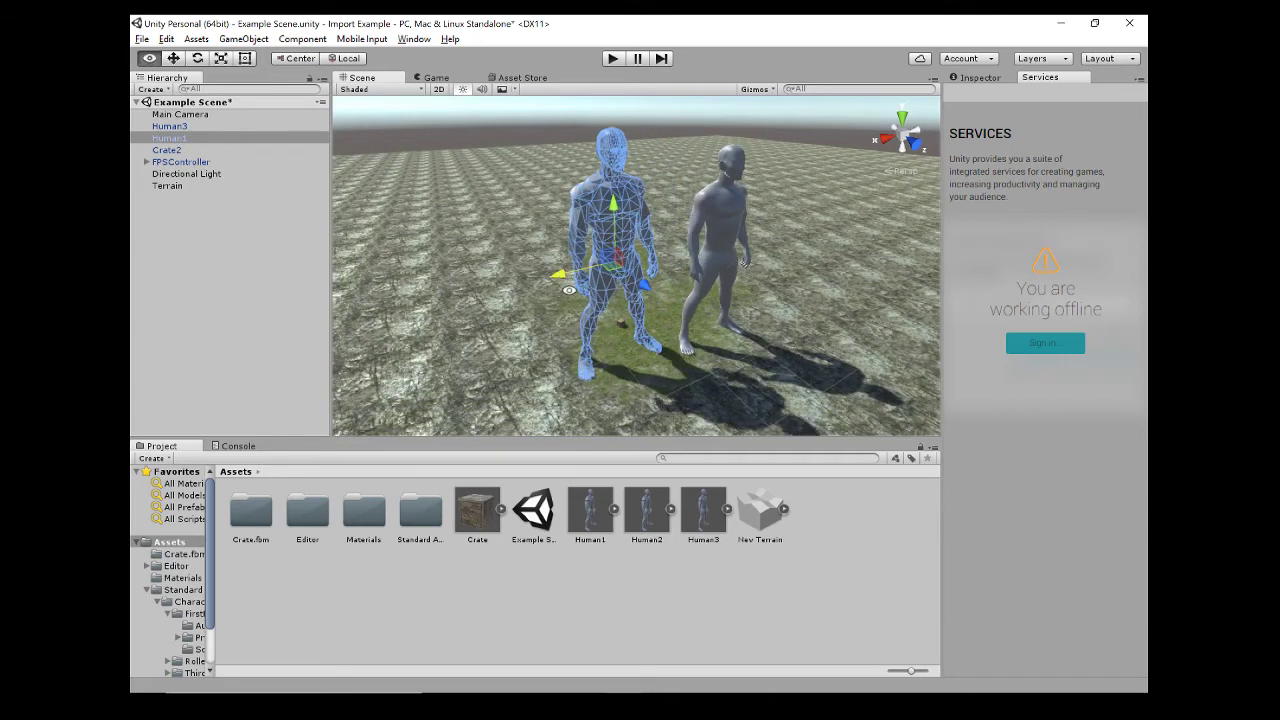
Scale Human1 down slightly and lower it so its feet rest on the terrain beside Human3
{"action": "left_click_drag", "start_coordinate": [696, 360], "coordinate": [684, 356], "text": "alt"}
{"action": "left_click", "coordinate": [660, 234]}
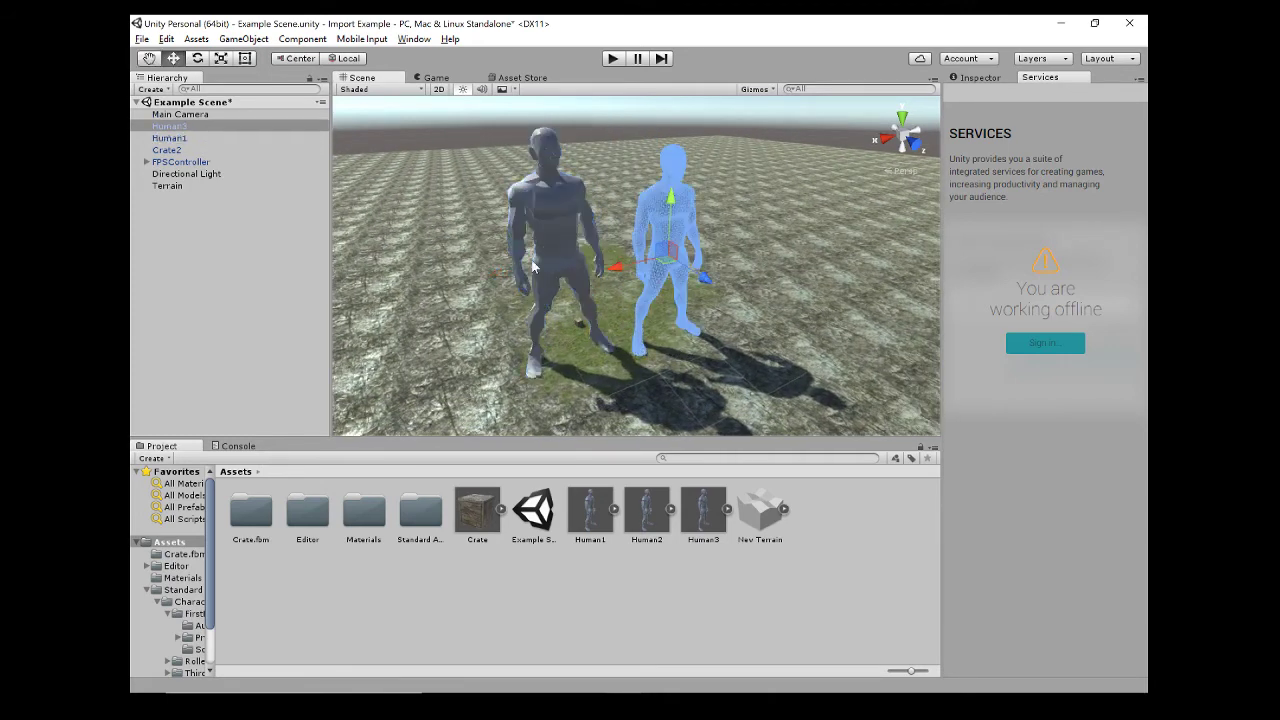
{"action": "left_click", "coordinate": [558, 270]}
{"action": "key", "text": "r"}
{"action": "left_click_drag", "start_coordinate": [563, 262], "coordinate": [560, 270]}
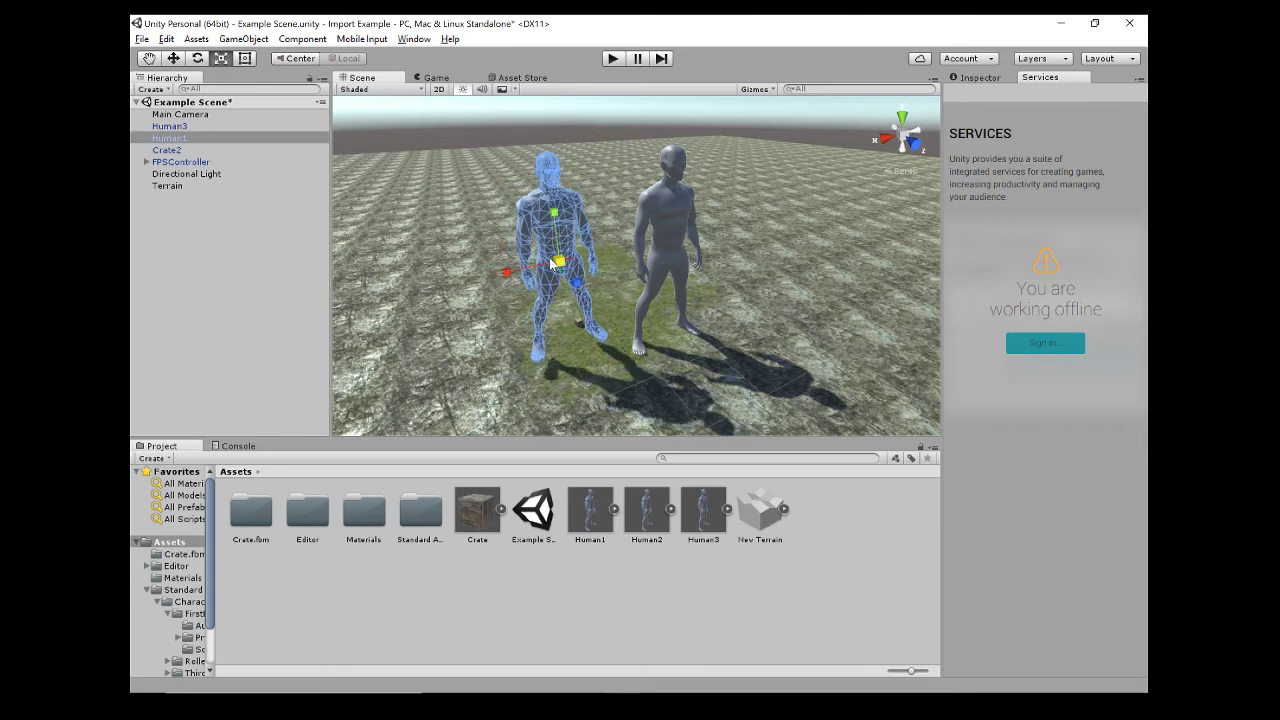
{"action": "key", "text": "w"}
{"action": "left_click_drag", "start_coordinate": [553, 209], "coordinate": [553, 220]}
{"action": "left_click", "coordinate": [642, 338]}
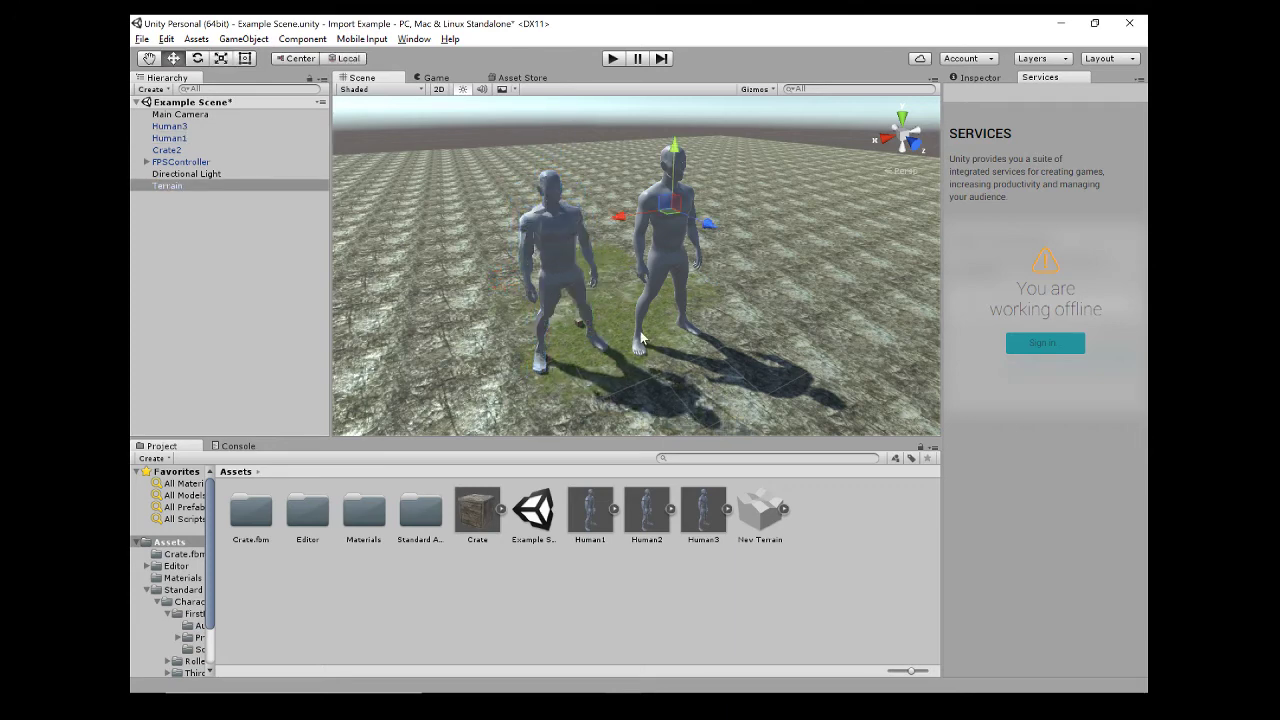
Compare the wireframe density of Human1 and Human3 by selecting each body and inspecting it up close
{"action": "mouse_move", "coordinate": [667, 333]}
{"action": "middle_mouse_down"}
{"action": "mouse_move", "coordinate": [618, 296]}
{"action": "mouse_move", "coordinate": [661, 302]}
{"action": "mouse_move", "coordinate": [630, 305]}
{"action": "mouse_move", "coordinate": [662, 318]}
{"action": "middle_mouse_up"}
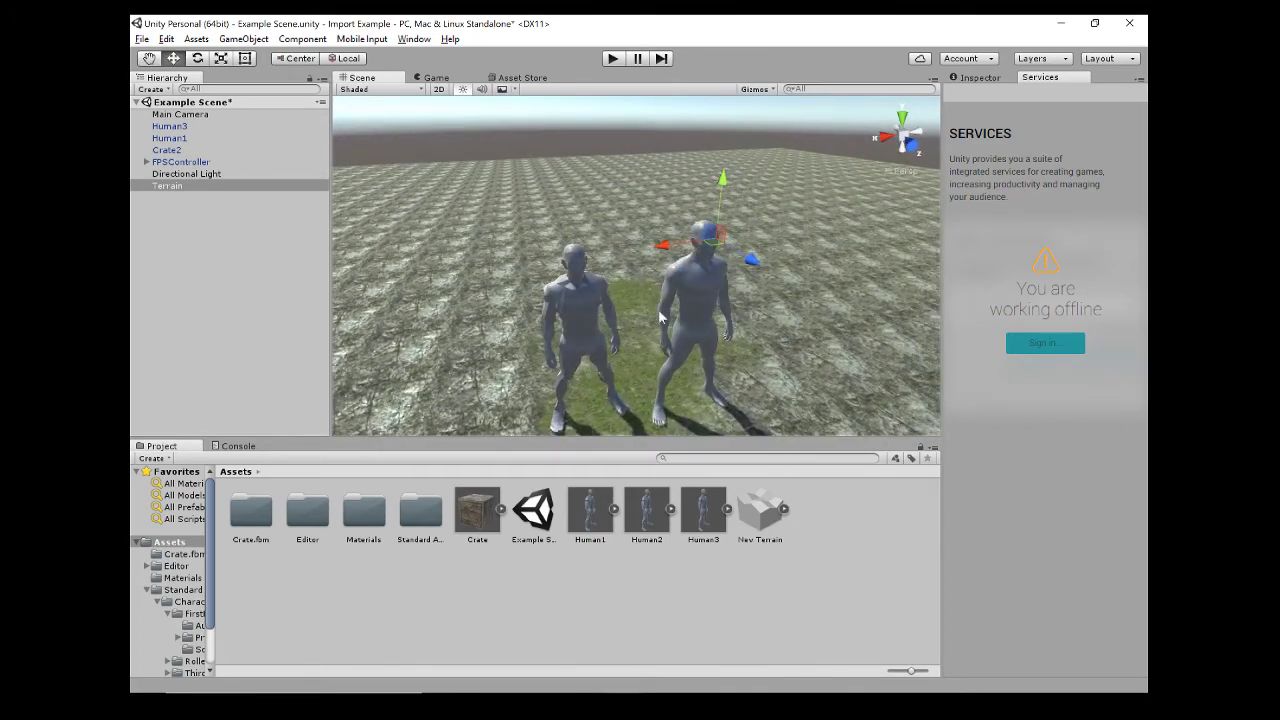
{"action": "left_click", "coordinate": [714, 333]}
{"action": "left_click", "coordinate": [608, 328]}
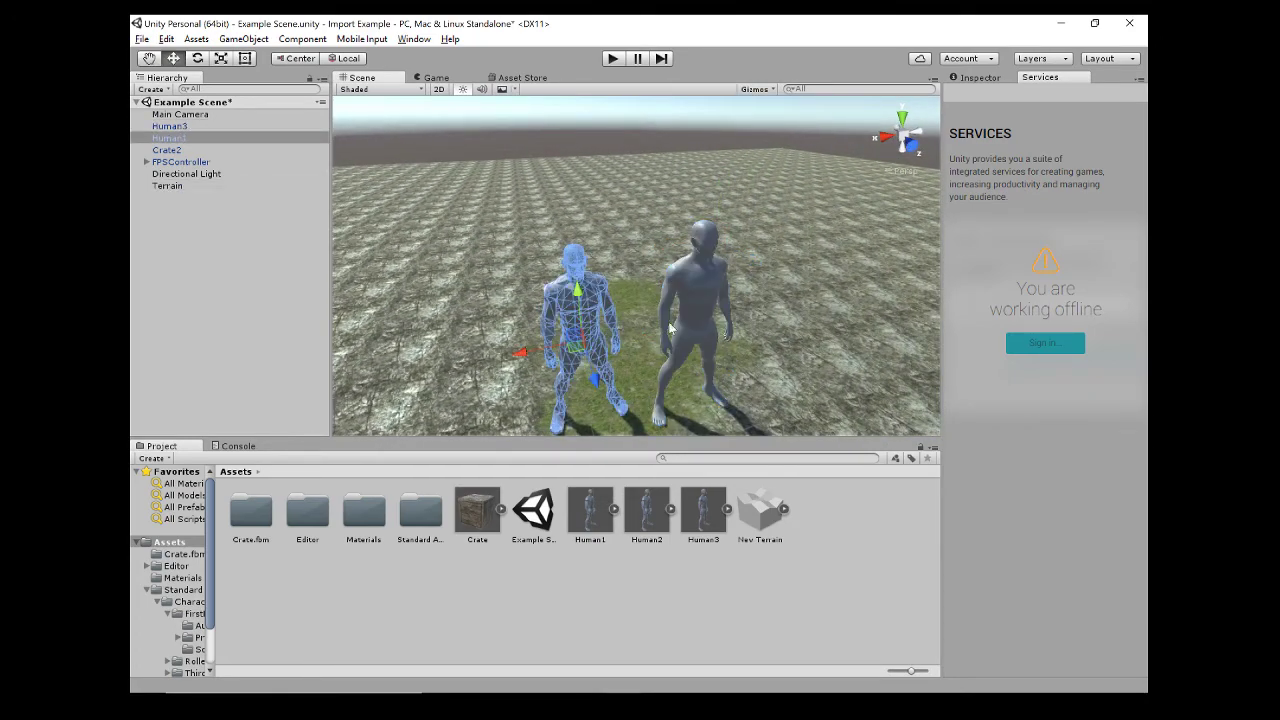
{"action": "left_click", "coordinate": [704, 340]}
{"action": "scroll", "coordinate": [740, 260], "scroll_direction": "down", "scroll_amount": 5, "text": "alt"}
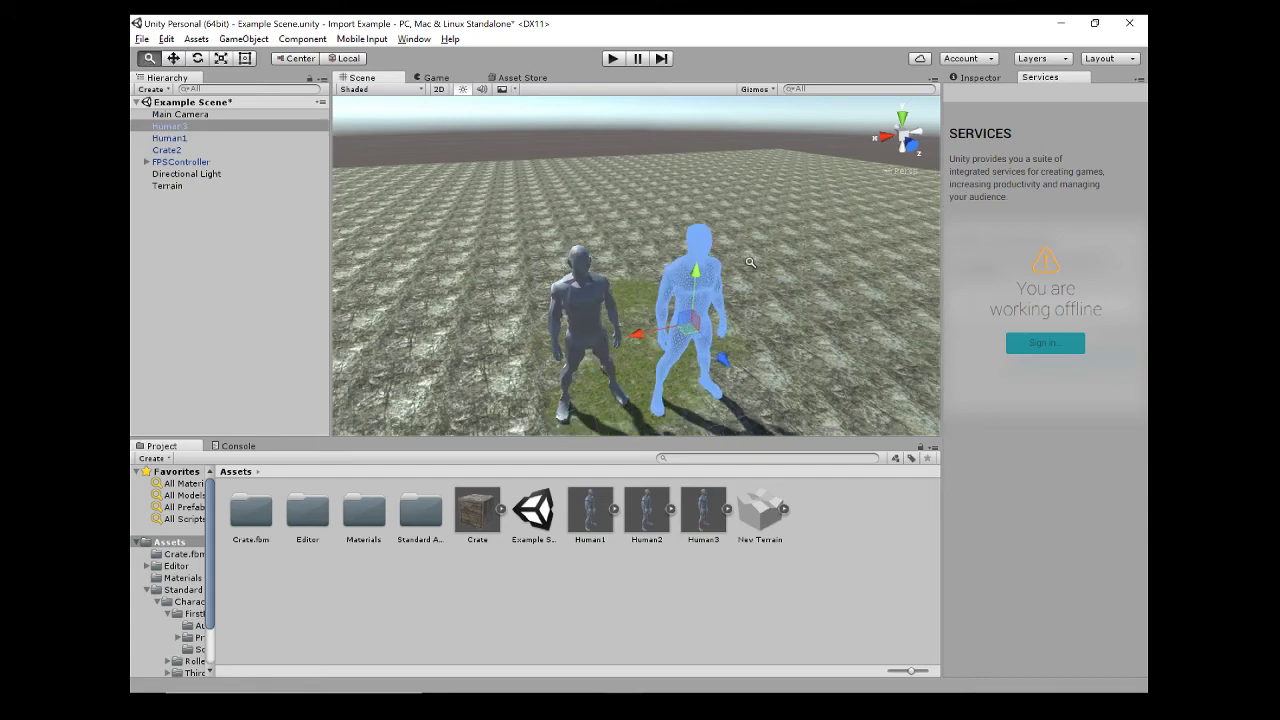
{"action": "scroll", "coordinate": [711, 261], "scroll_direction": "up", "scroll_amount": 10, "text": "alt"}
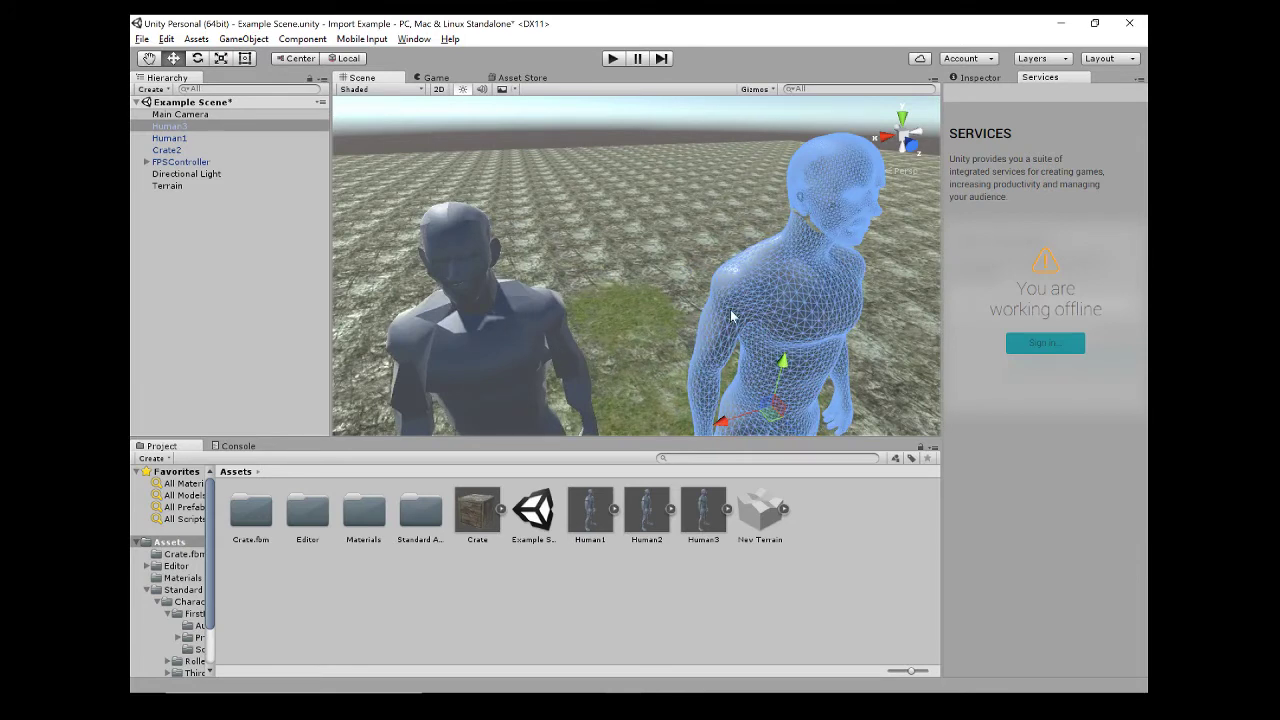
{"action": "scroll", "coordinate": [776, 279], "scroll_direction": "down", "scroll_amount": 6}
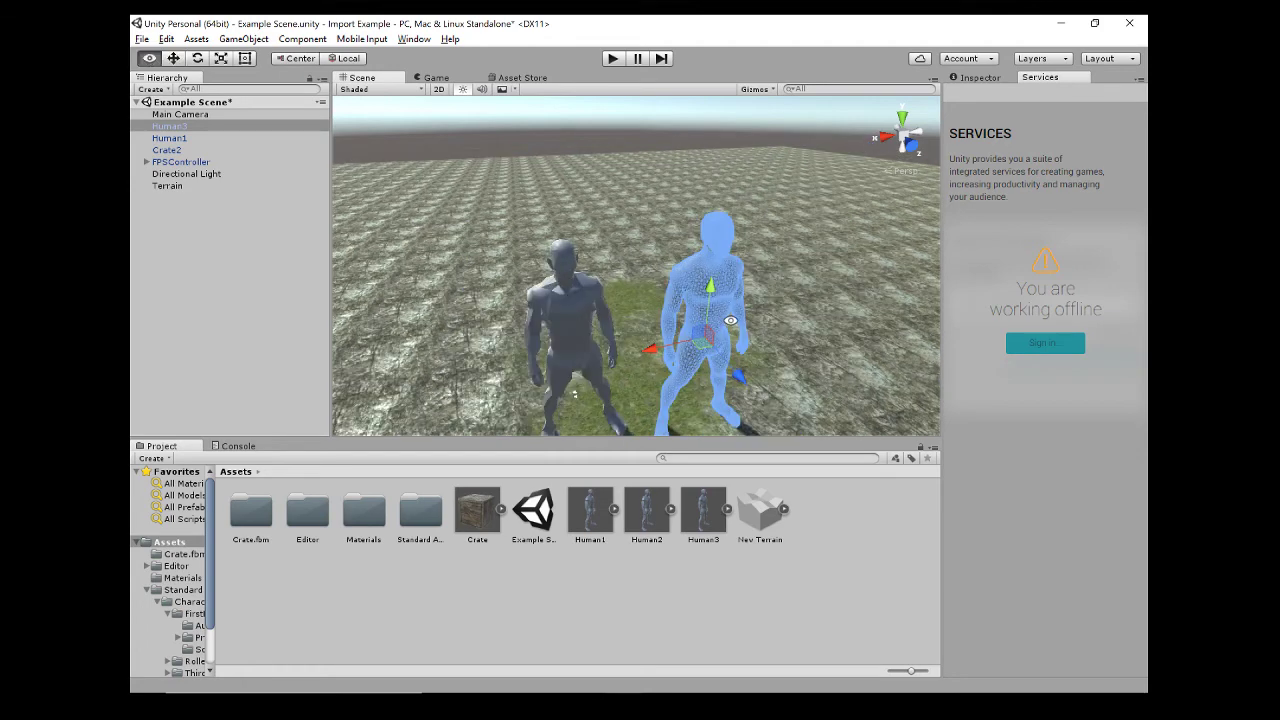
{"action": "scroll", "coordinate": [727, 331], "scroll_direction": "up", "scroll_amount": 3}
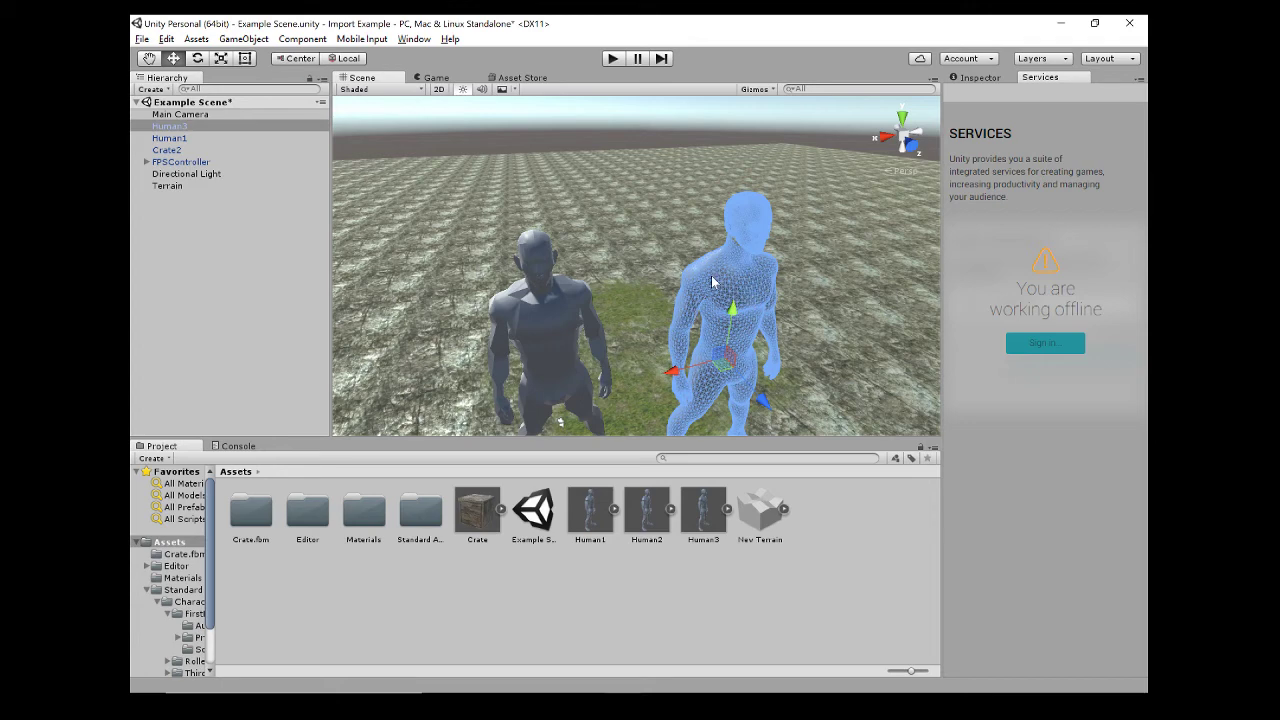
Switch to Maya, select the original low-poly body, and toggle its smooth preview on and off for comparison
{"action": "key", "text": "alt+Tab"}
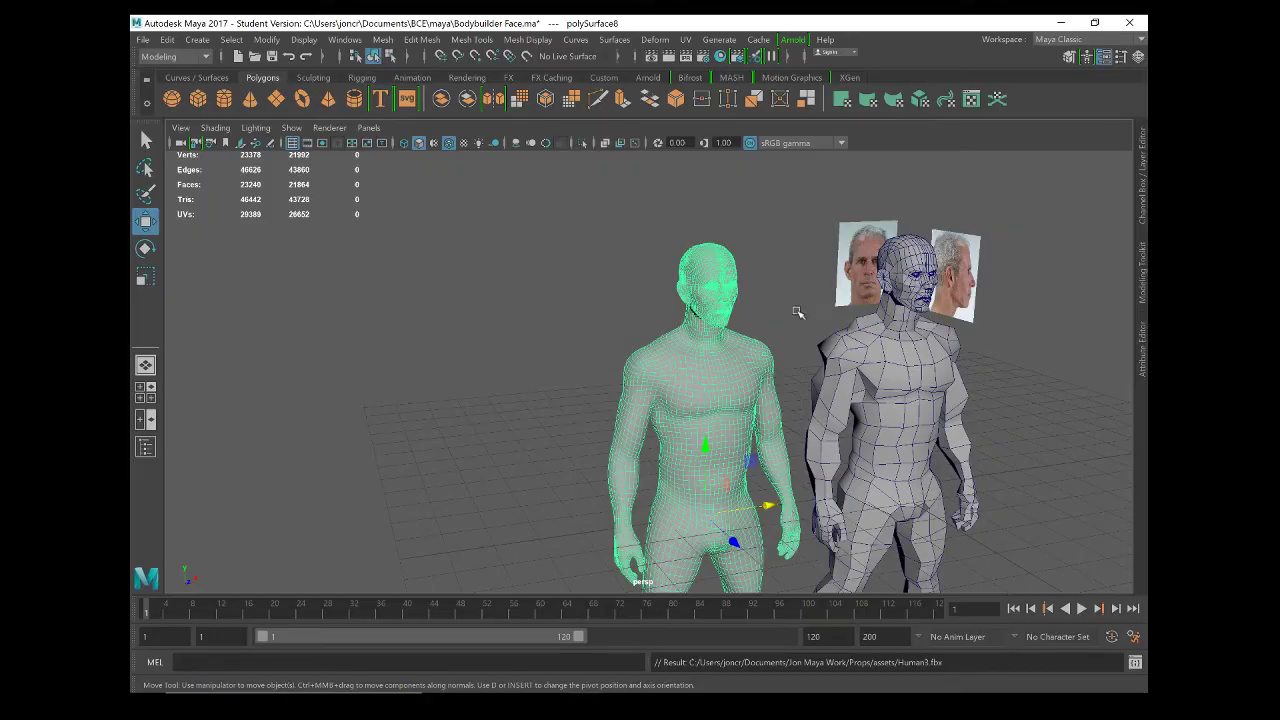
{"action": "key", "text": "alt+Tab"}
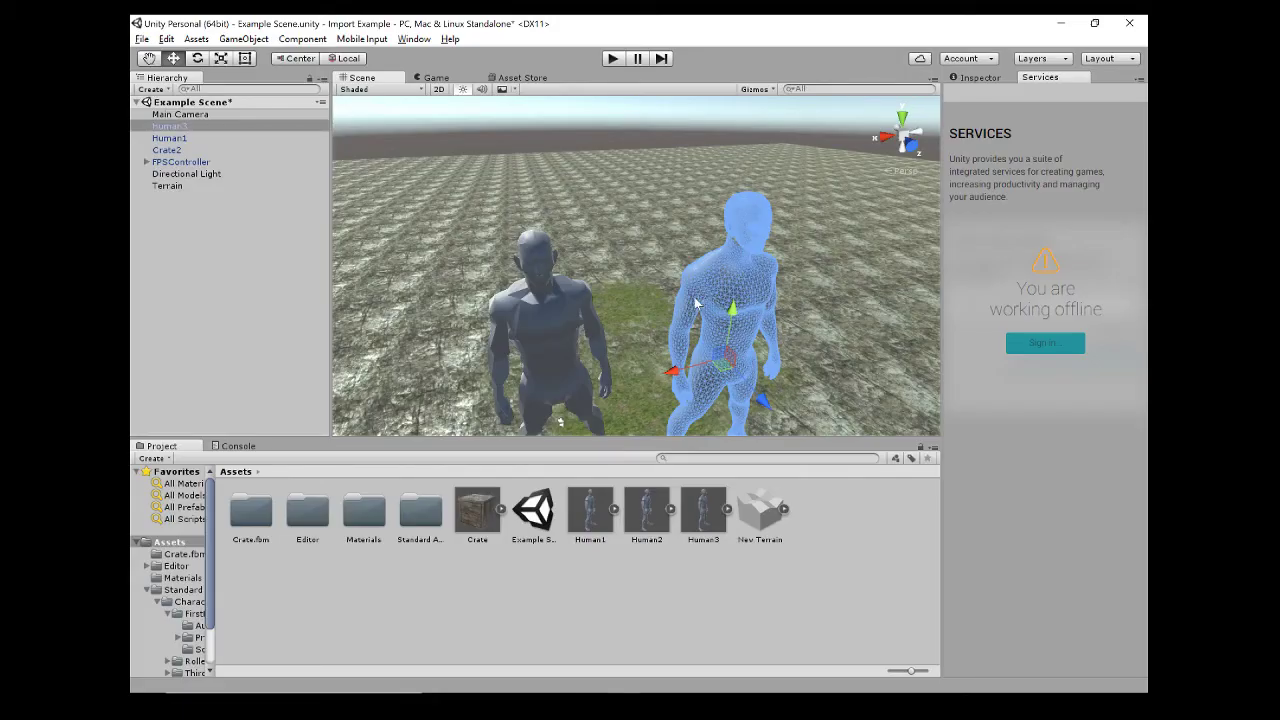
{"action": "key", "text": "alt+Tab"}
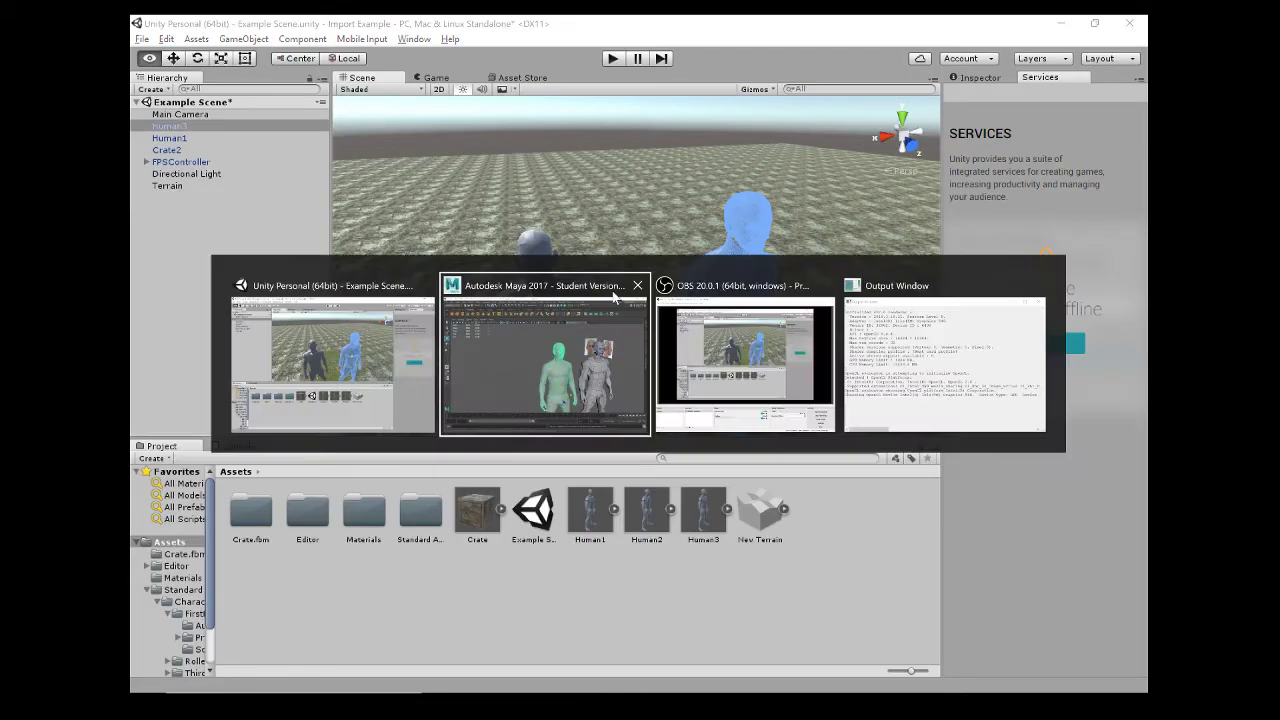
{"action": "left_click", "coordinate": [940, 444]}
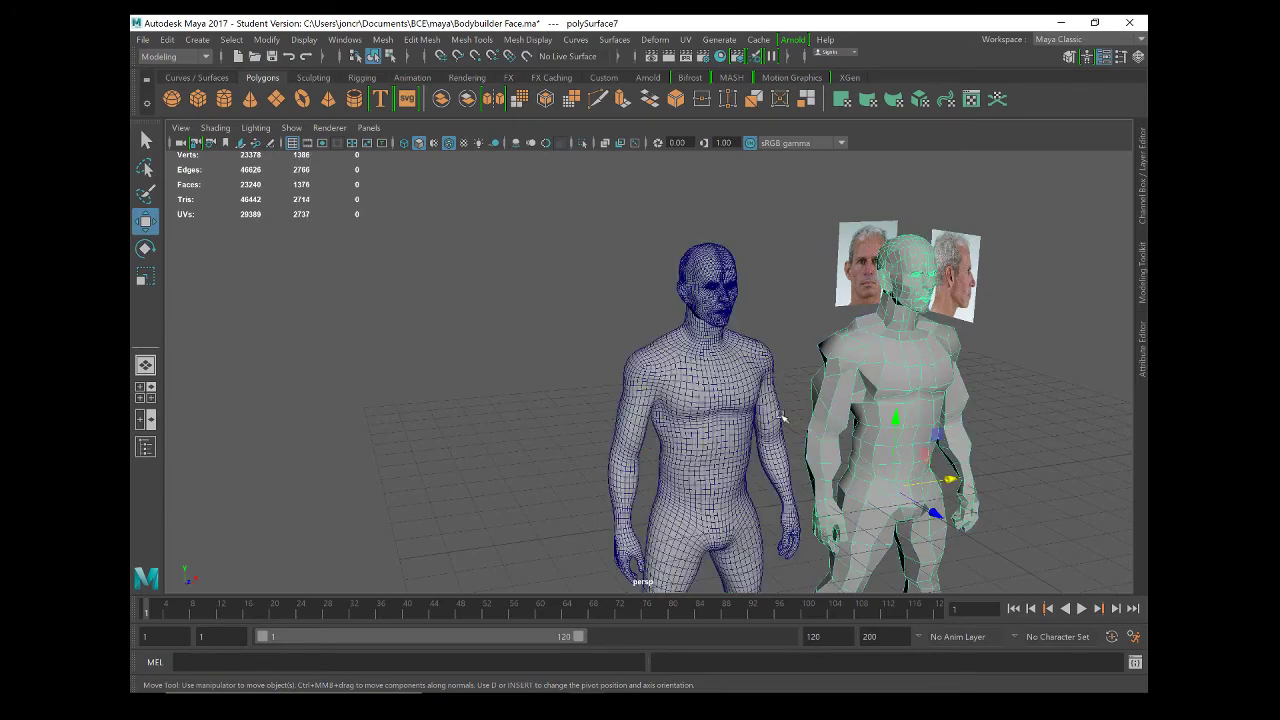
{"action": "left_click_drag", "start_coordinate": [783, 343], "coordinate": [788, 374], "text": "alt"}
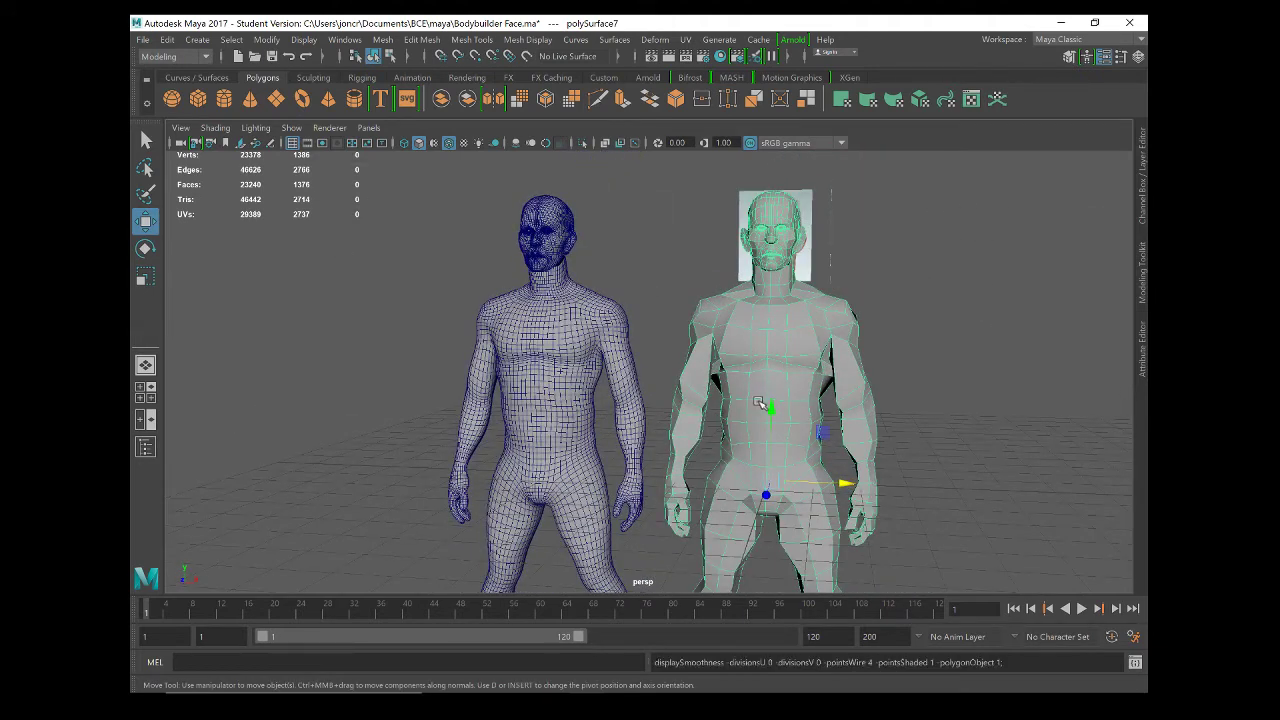
{"action": "key", "text": "3"}
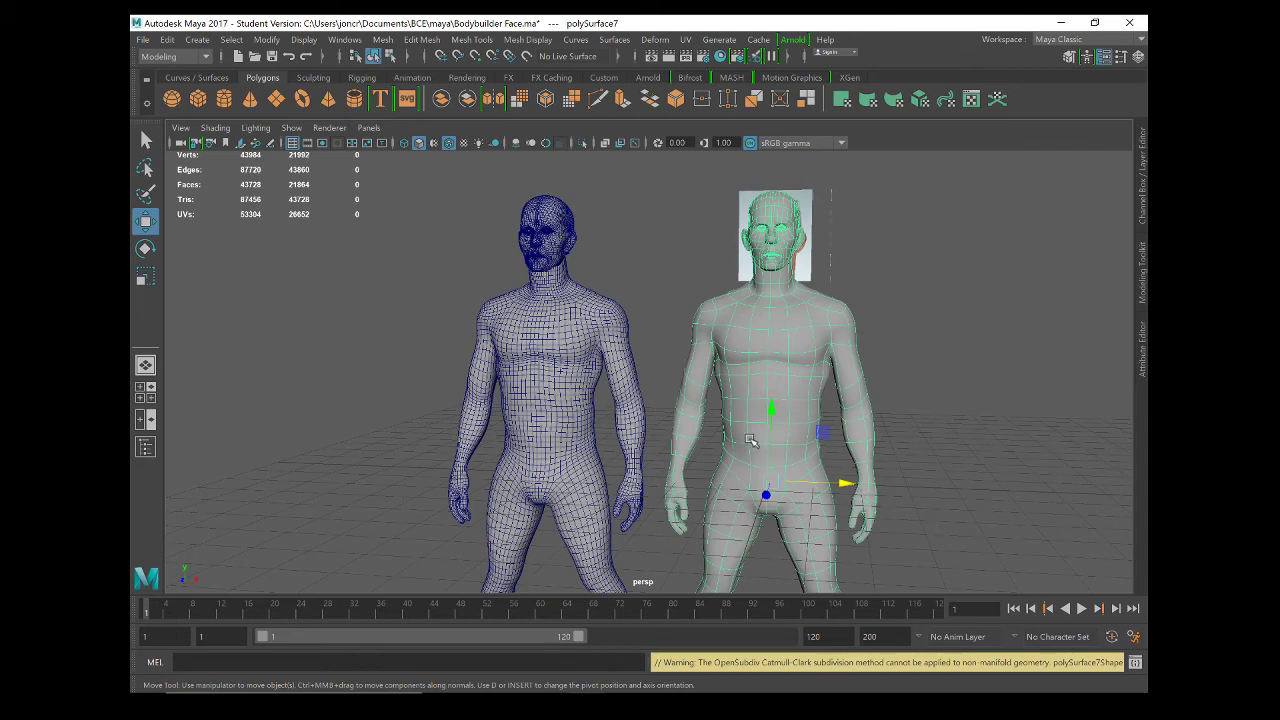
{"action": "key", "text": "1"}
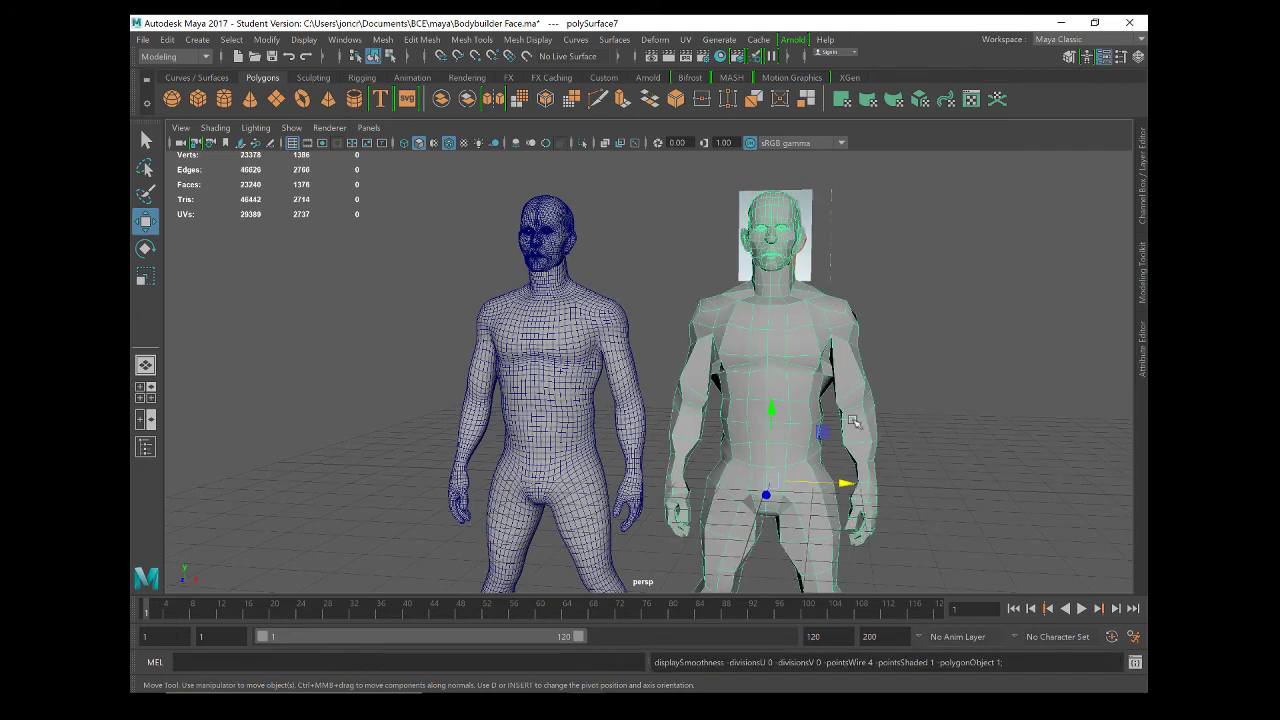
Select the converted smooth body in Maya and switch to Unity and back to compare it with Human3
{"action": "left_click", "coordinate": [497, 356]}
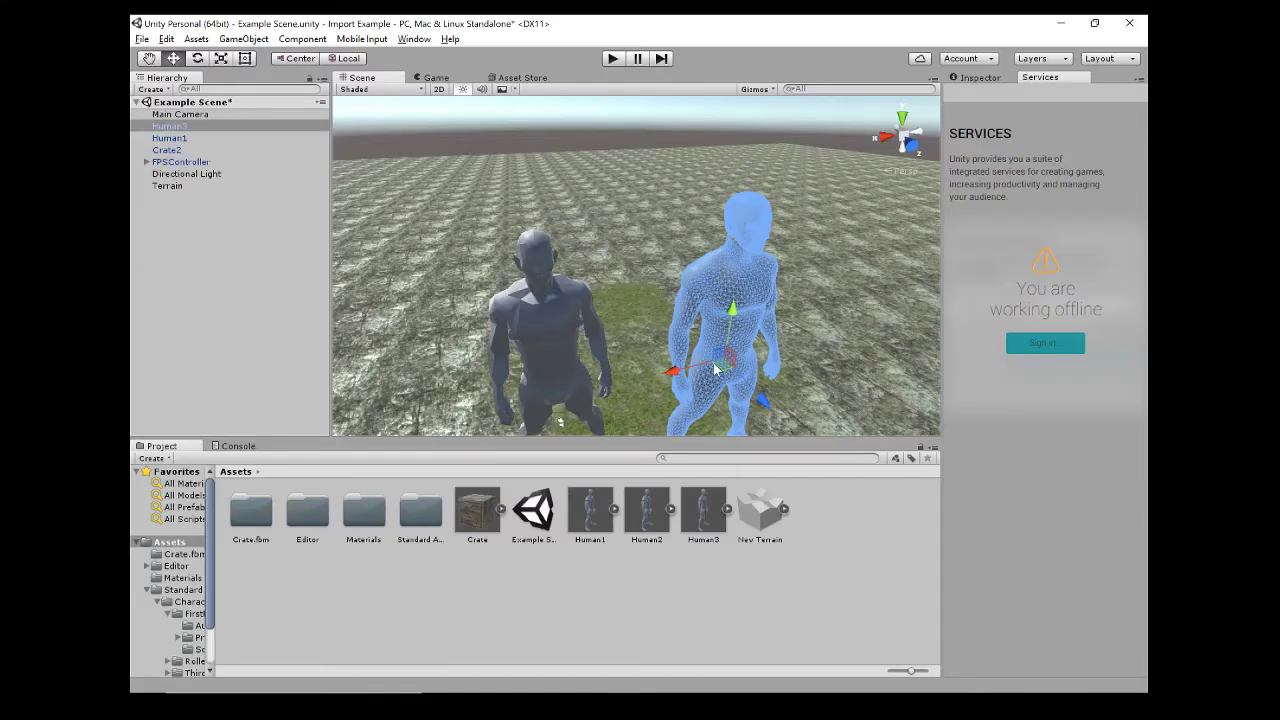
{"action": "left_click_drag", "start_coordinate": [714, 370], "coordinate": [696, 284], "text": "alt"}
{"action": "key", "text": "alt+Tab"}
{"action": "key", "text": "alt+Tab"}
{"action": "key", "text": "alt+Tab"}
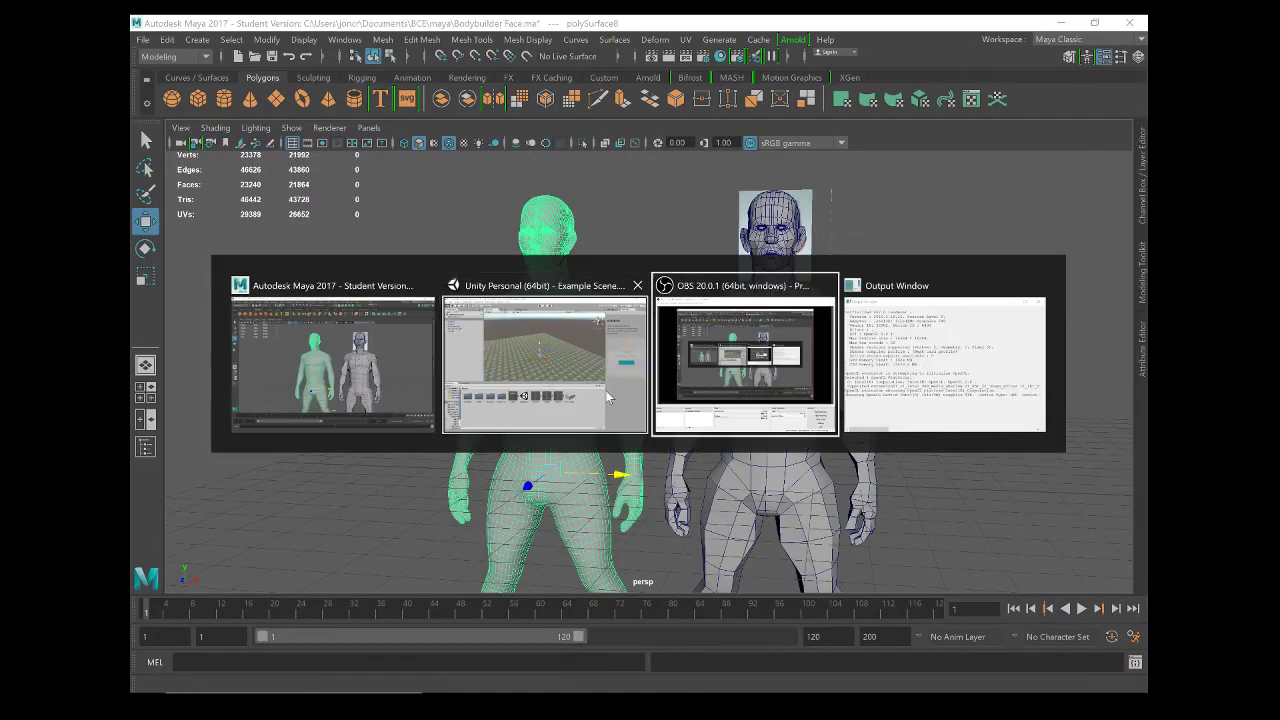